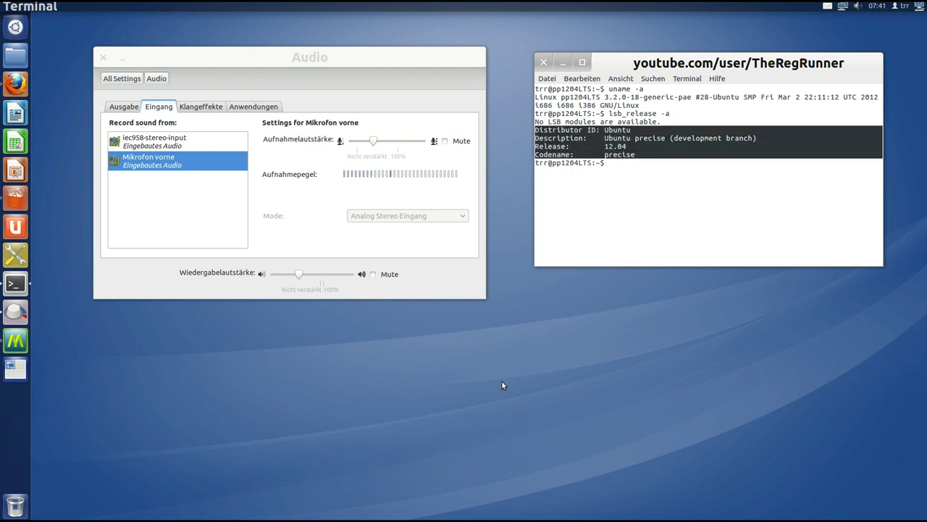
- Open the Einzelheiten page of the system settings to view the Ubuntu system overview
click(123, 80)
click(297, 324)
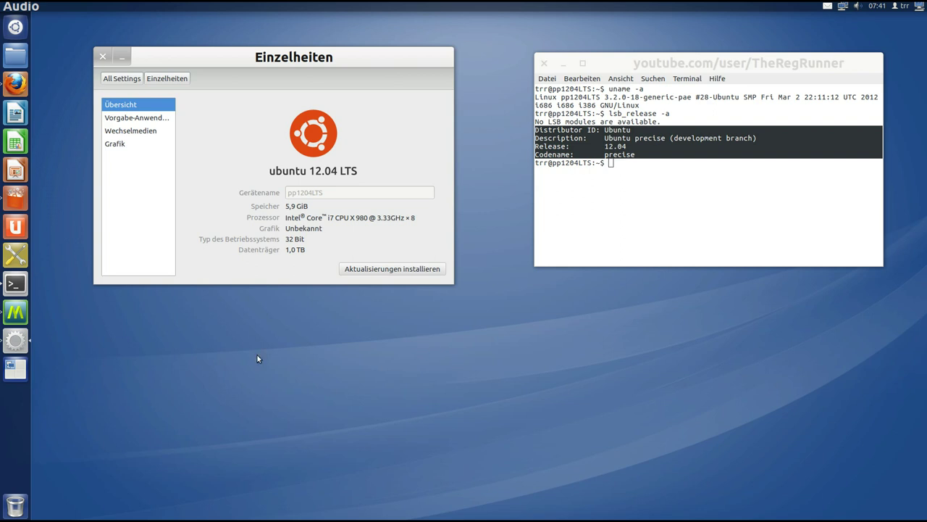
- Switch to the Ubuntu Software-Center workspace and highlight the MyUnity title on its application page
click(14, 369)
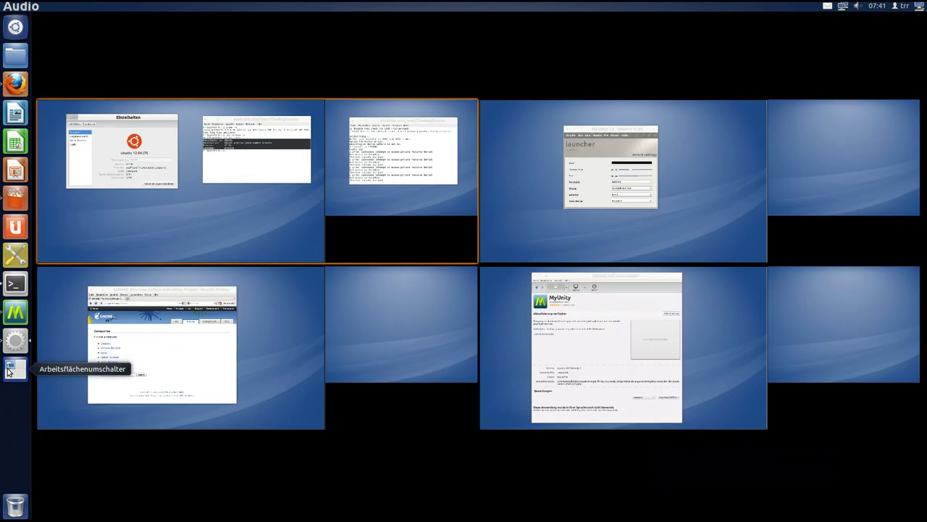
click(738, 314)
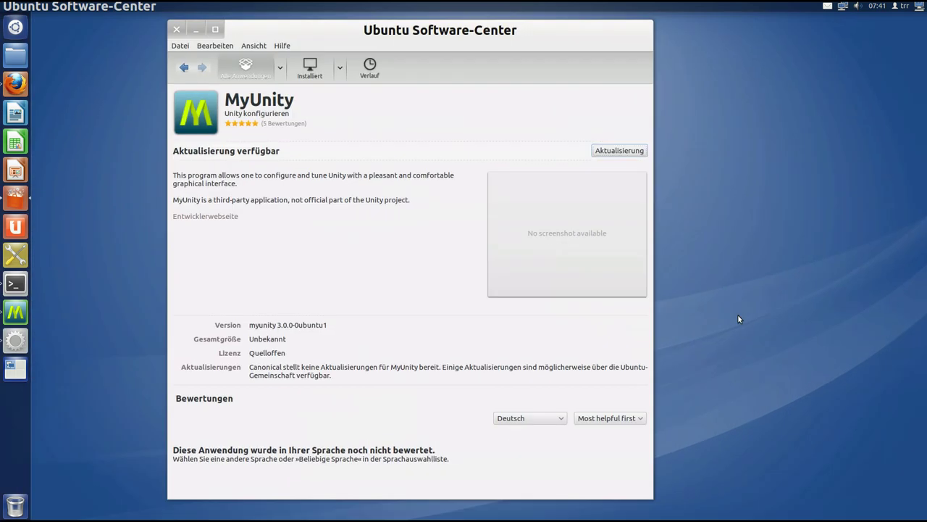
drag(441, 35, 445, 33)
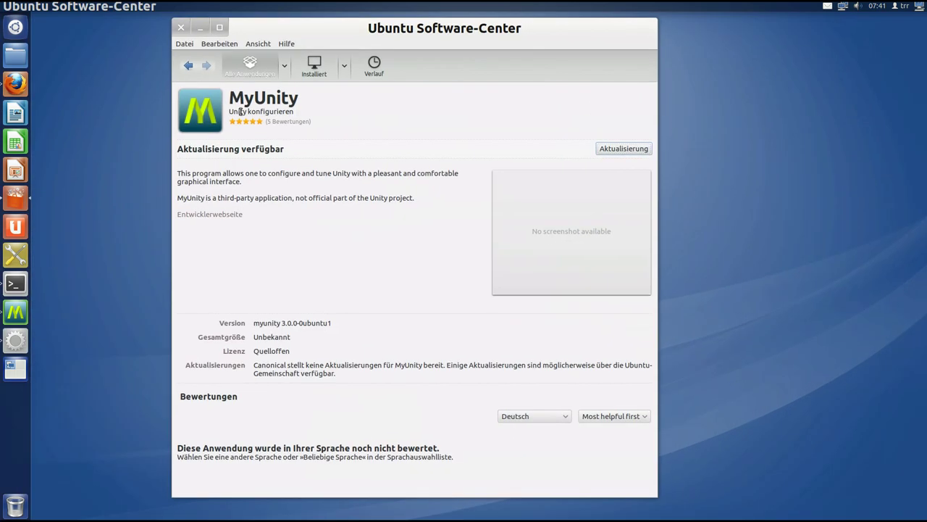
drag(295, 96, 226, 100)
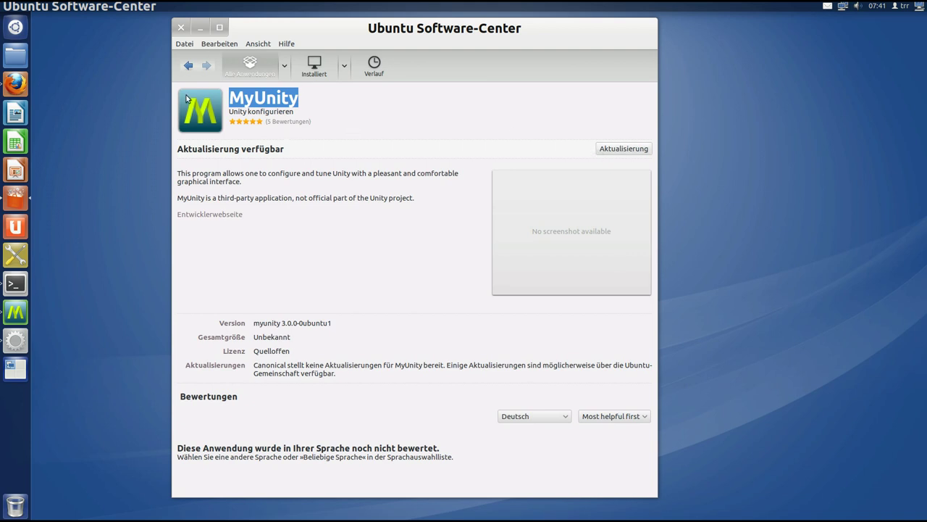
click(15, 370)
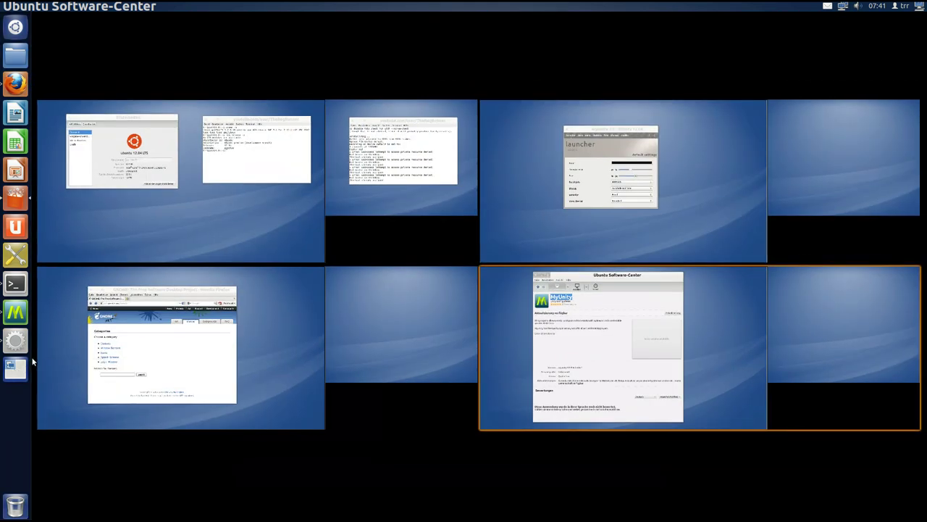
click(515, 303)
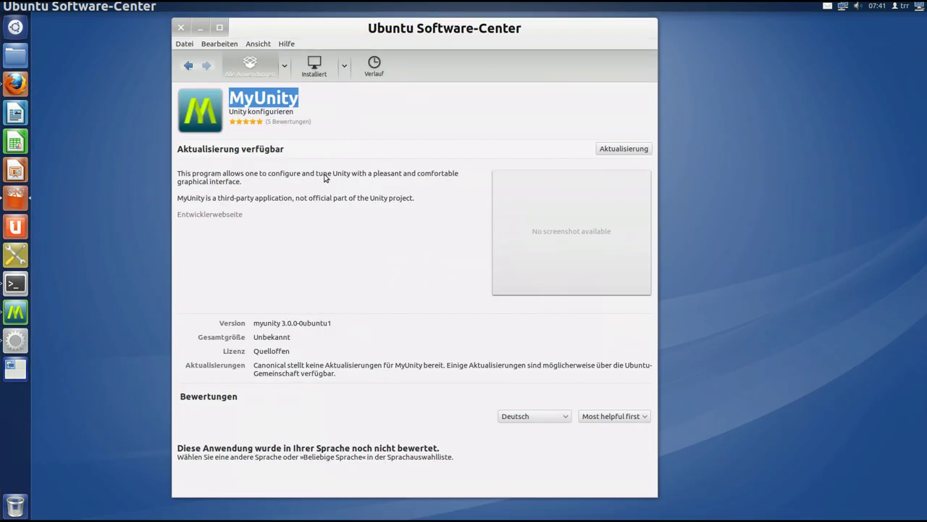
- Search the Dash for "my" to locate MyUnity, and close the Dash without launching anything
click(14, 26)
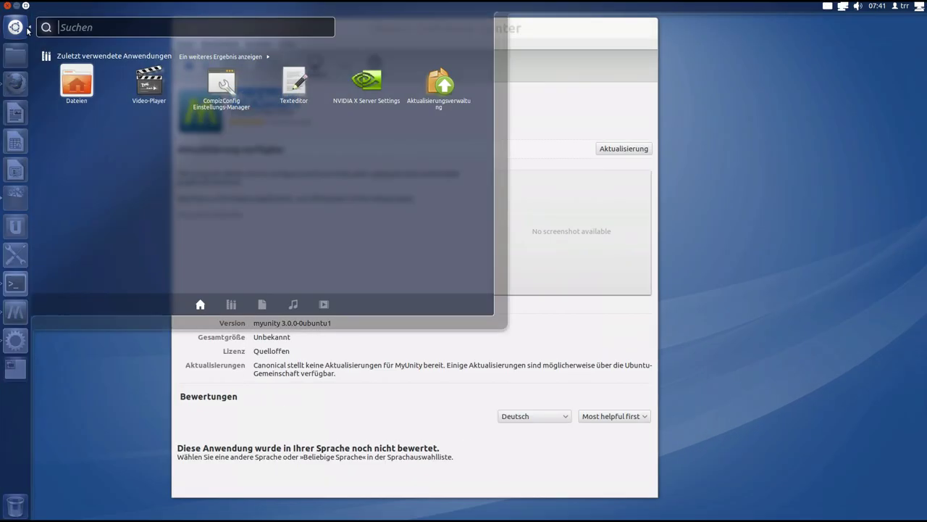
text(my)
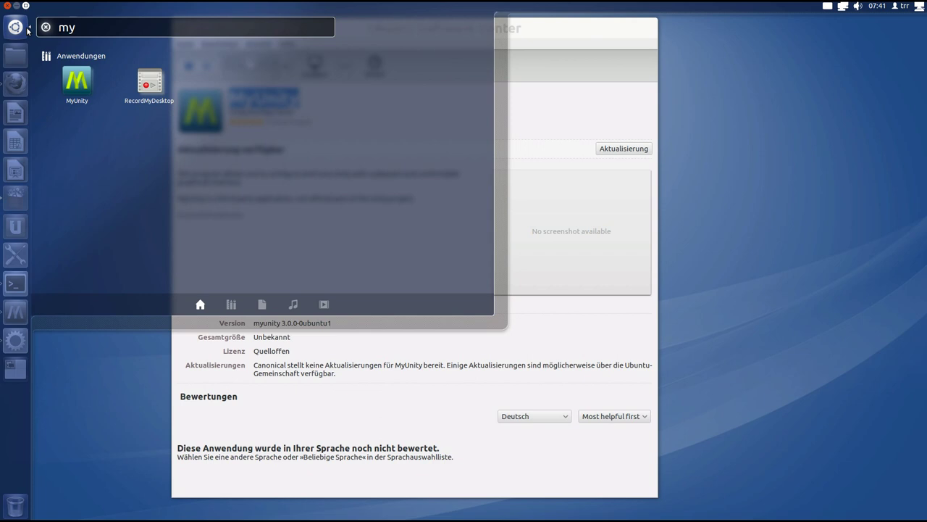
click(542, 29)
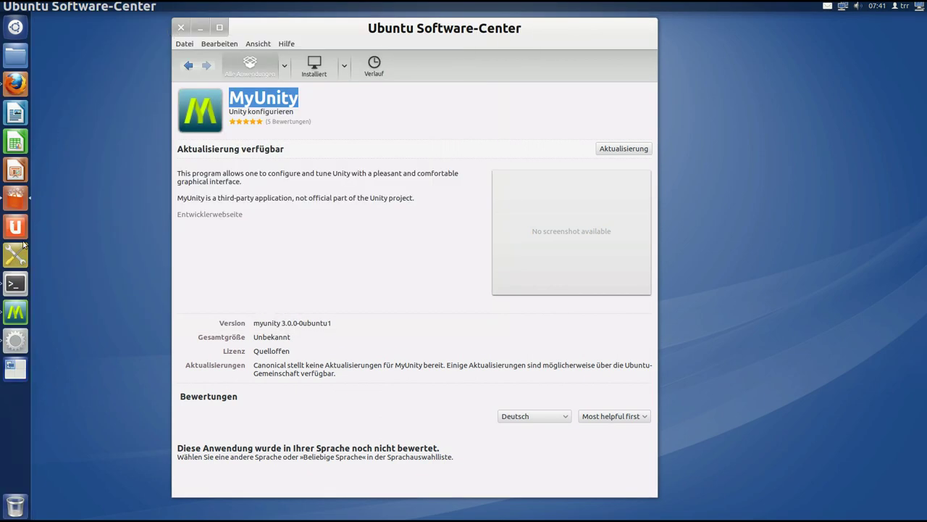
- Switch to the workspace containing the MyUnity window and reposition that window slightly
click(15, 369)
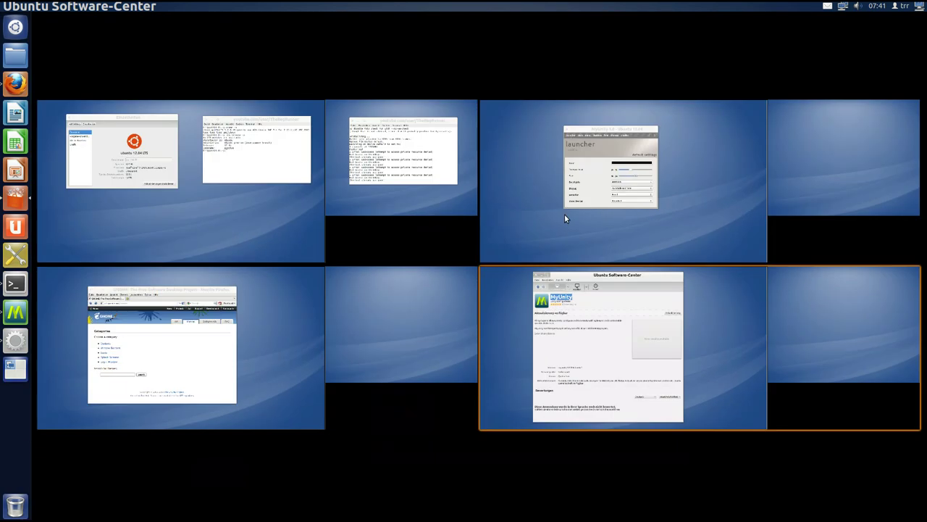
click(526, 216)
drag(478, 103, 456, 83)
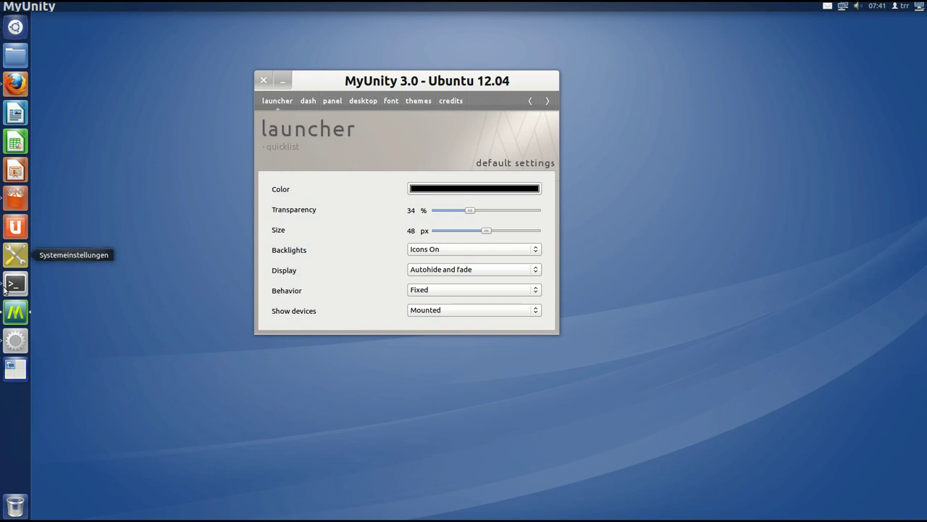
- Set the launcher color to pure red, #FF0000
click(487, 194)
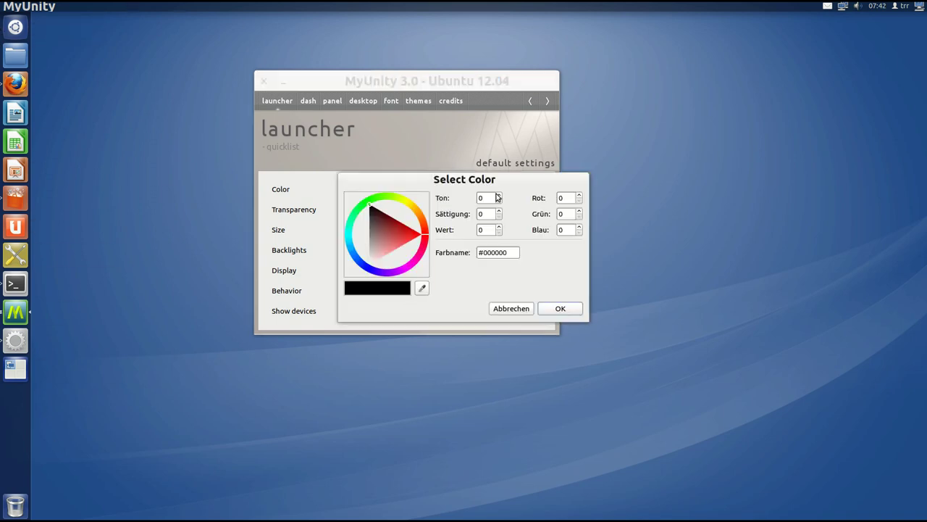
mouse_move(392, 234)
mouse_down()
mouse_move(401, 224)
mouse_move(426, 240)
mouse_up()
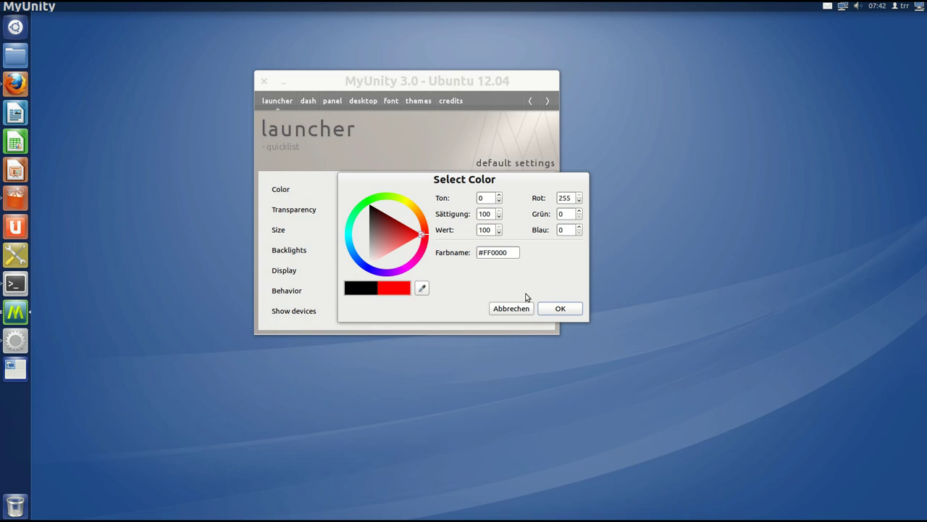
click(562, 309)
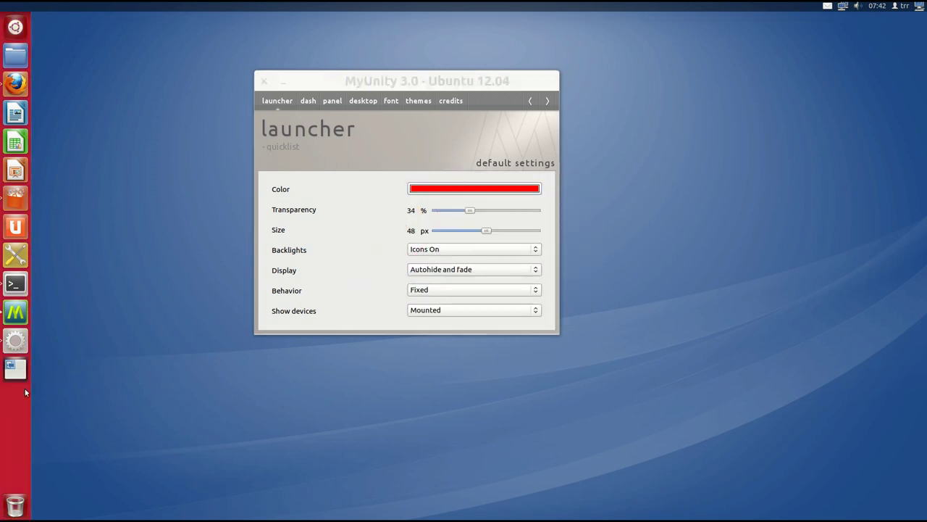
- Set the launcher transparency to 100 % and the launcher size to 52 px
drag(471, 212, 546, 218)
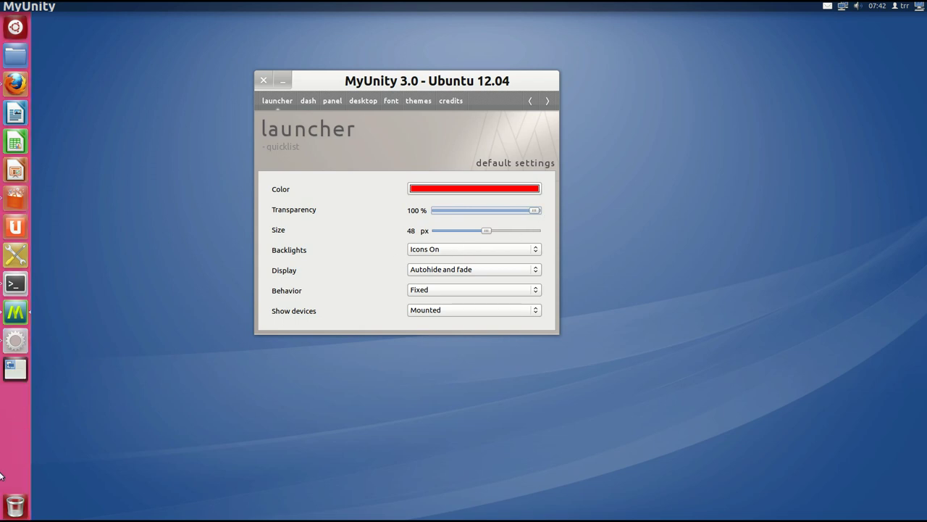
drag(462, 82, 416, 99)
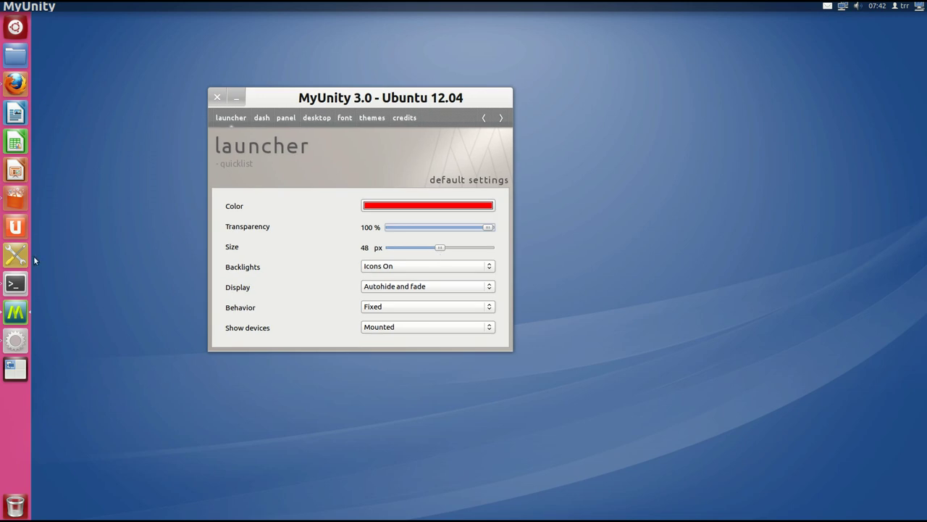
drag(440, 248, 457, 251)
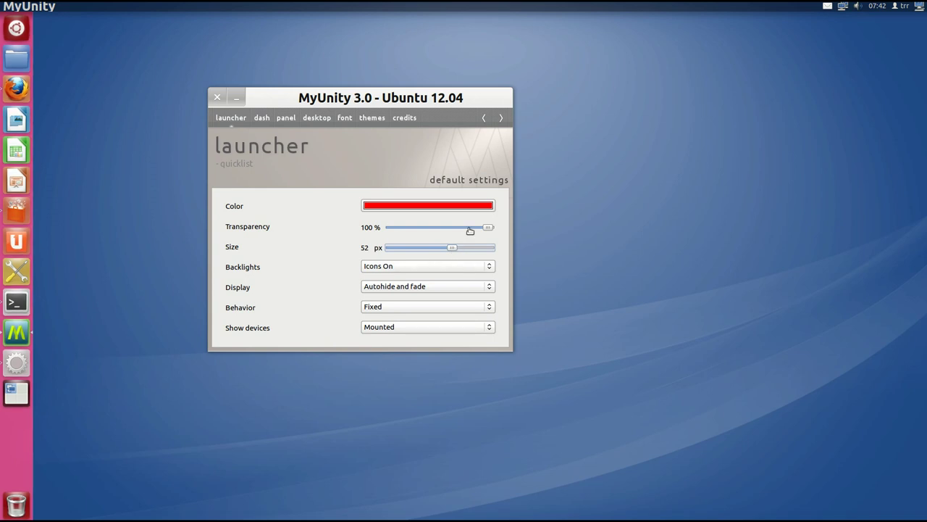
drag(428, 104, 435, 107)
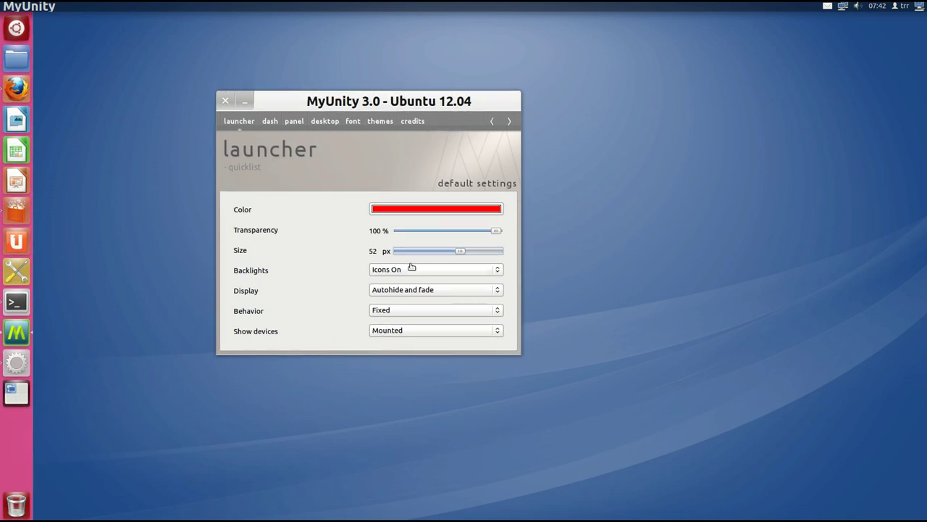
- Check the launcher icon size in the Erscheinungsbild desktop settings, and return to the MyUnity workspace
right_click(603, 117)
click(681, 187)
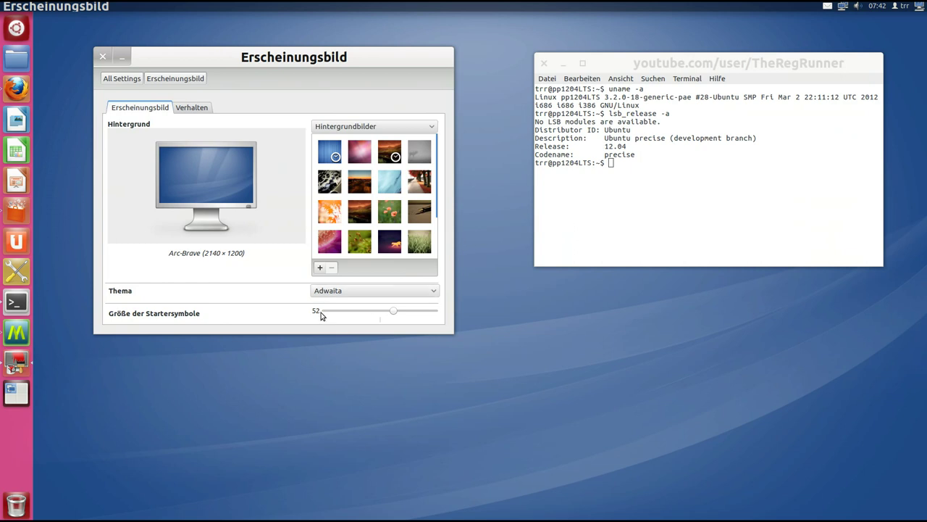
click(13, 394)
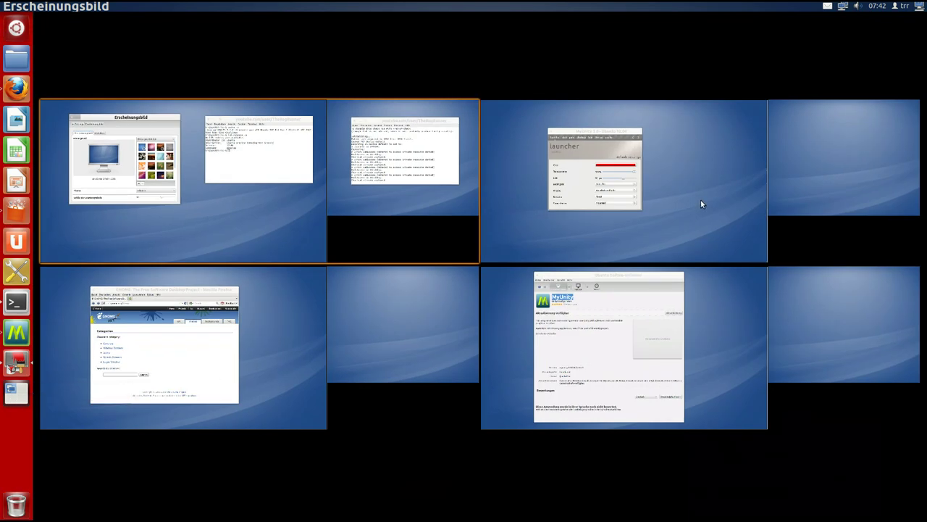
click(702, 200)
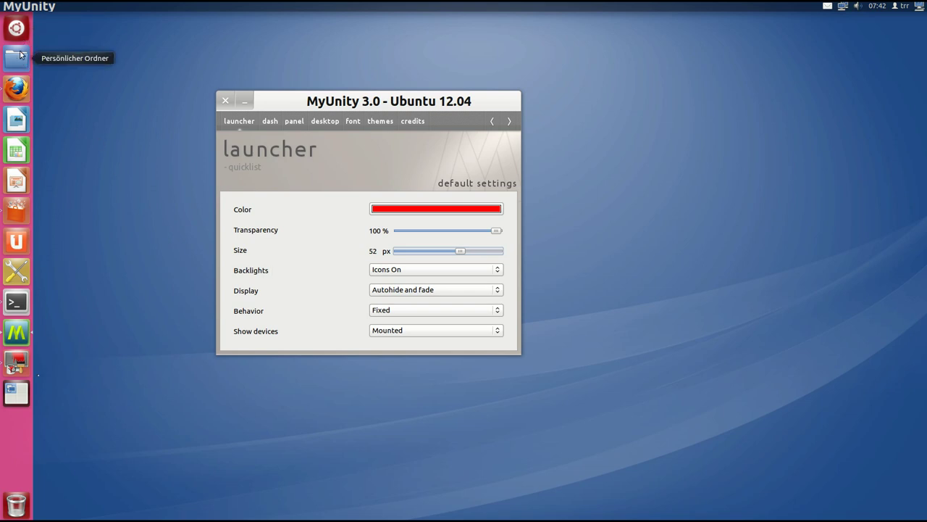
- Set the launcher backlights to Icons Off and change the launcher color to near-black #0A110D
click(498, 273)
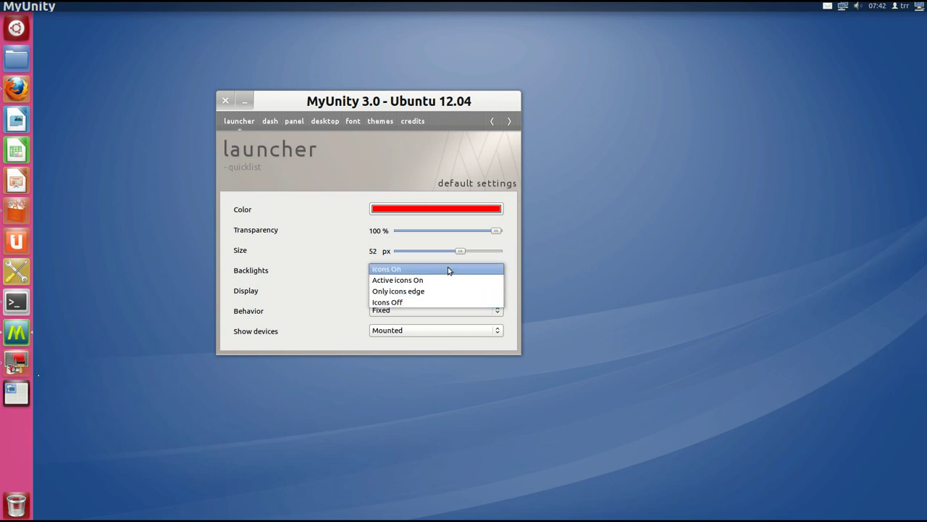
click(438, 302)
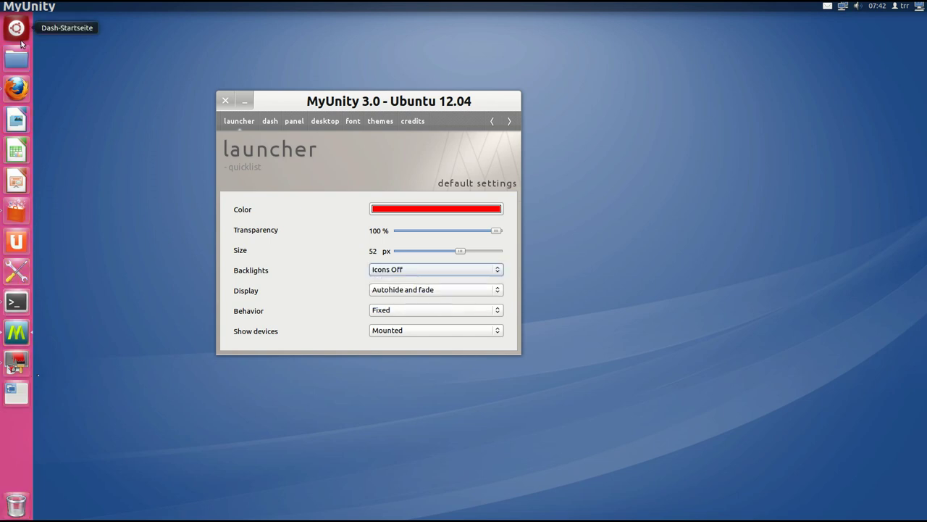
click(399, 211)
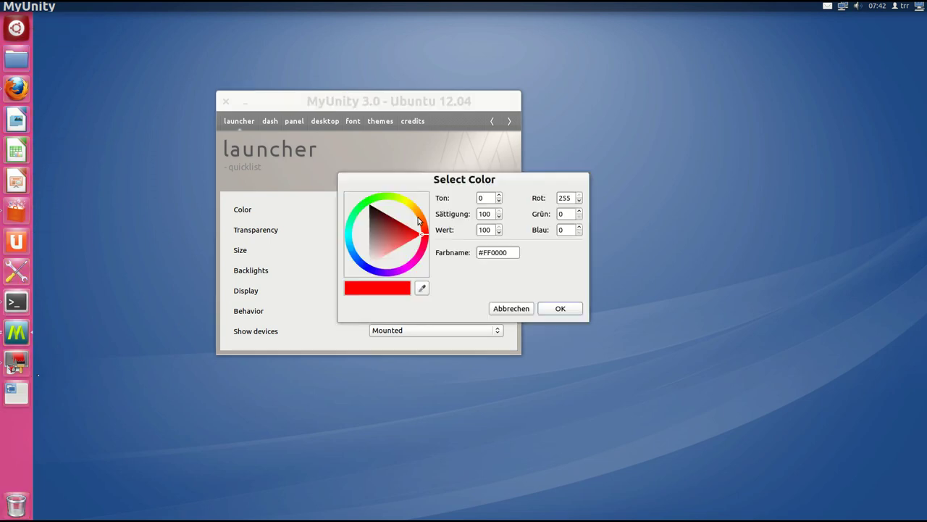
mouse_move(421, 239)
mouse_down()
mouse_move(369, 205)
mouse_move(372, 222)
mouse_up()
click(384, 264)
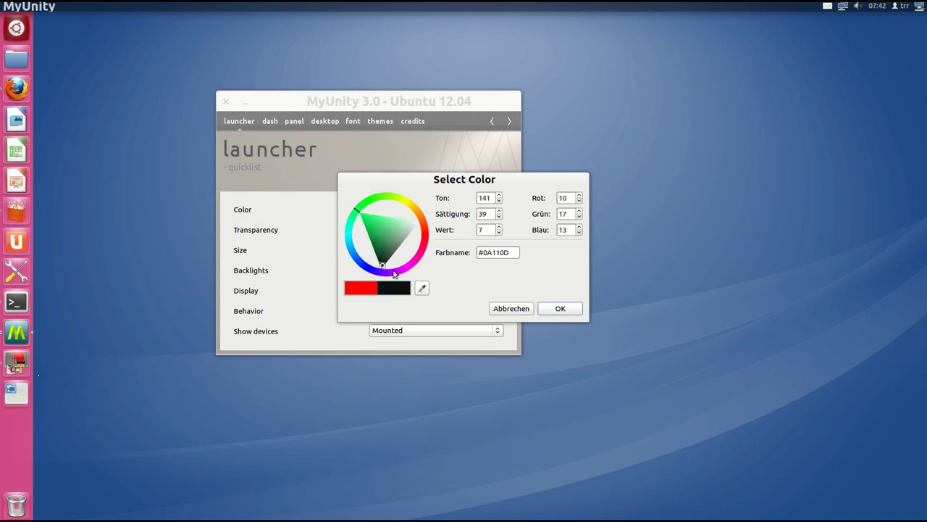
click(547, 309)
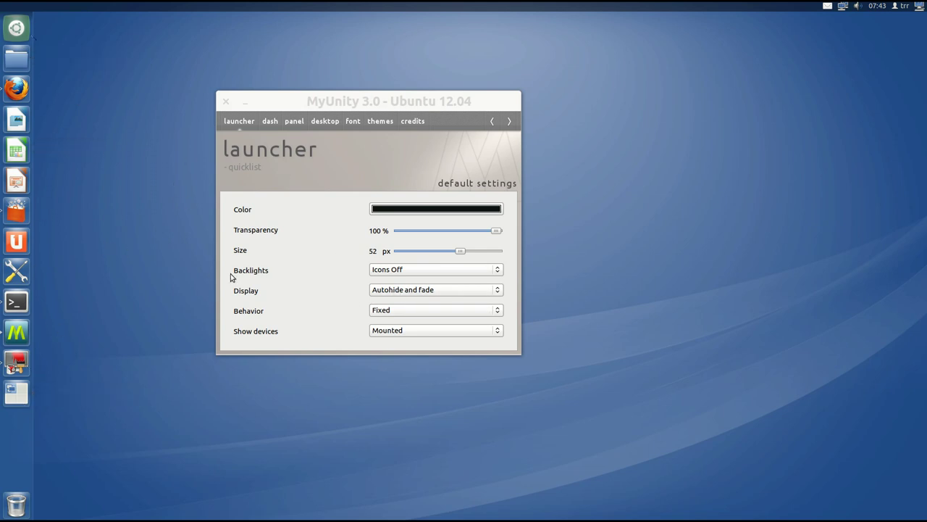
- Try the Hidden launcher behavior and set it back to Fixed
click(499, 311)
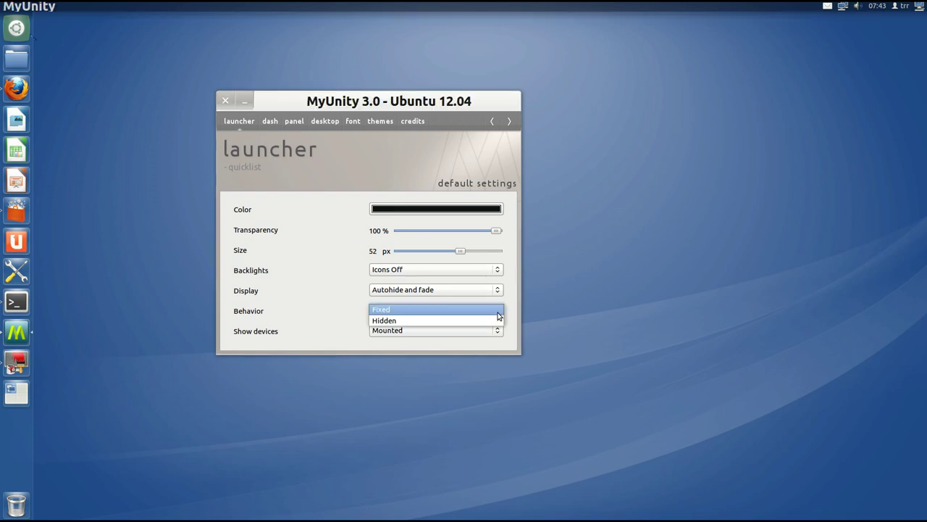
click(490, 323)
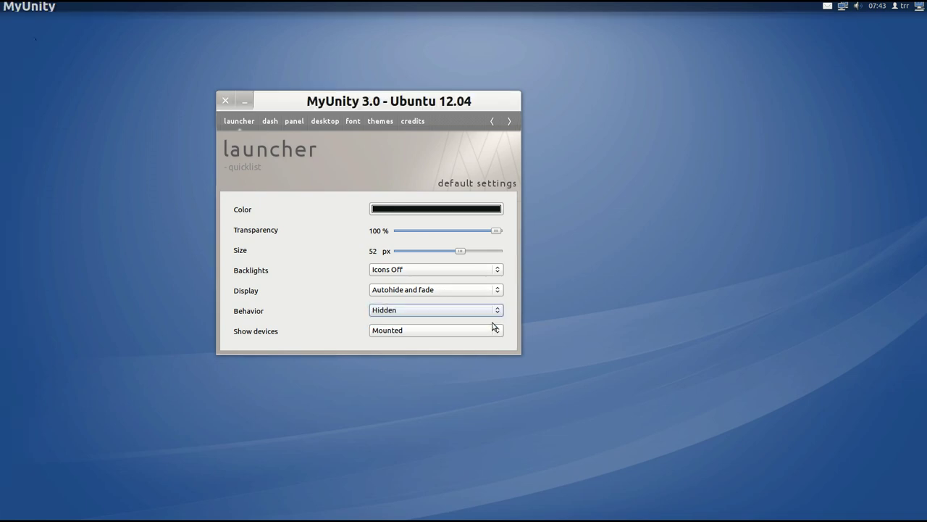
drag(437, 100, 448, 115)
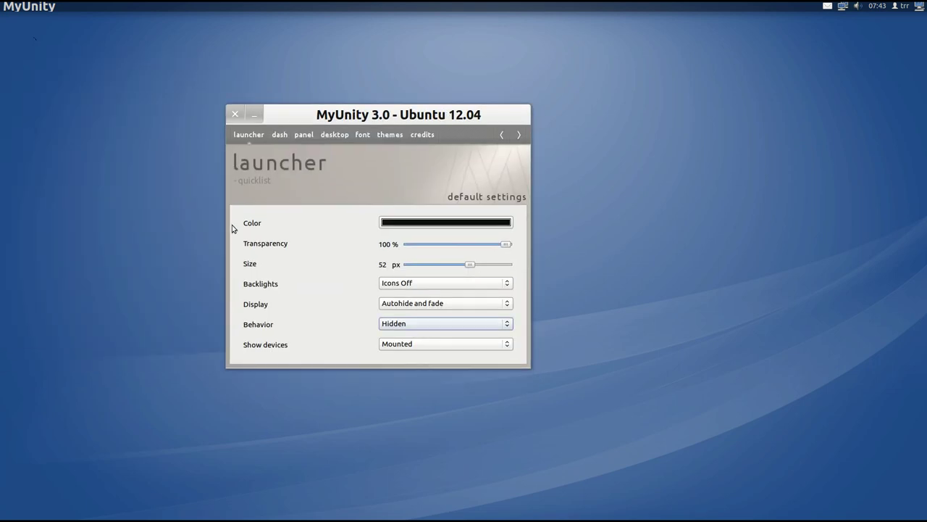
click(511, 325)
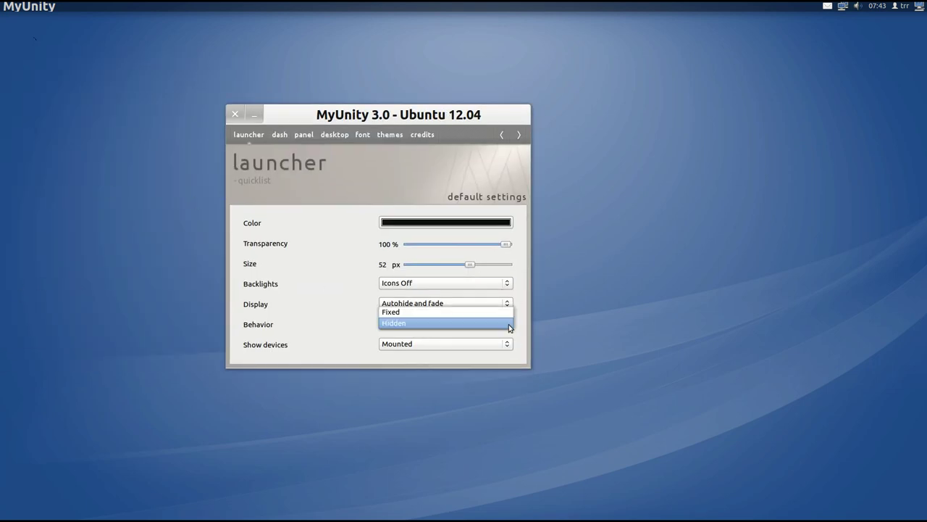
click(490, 311)
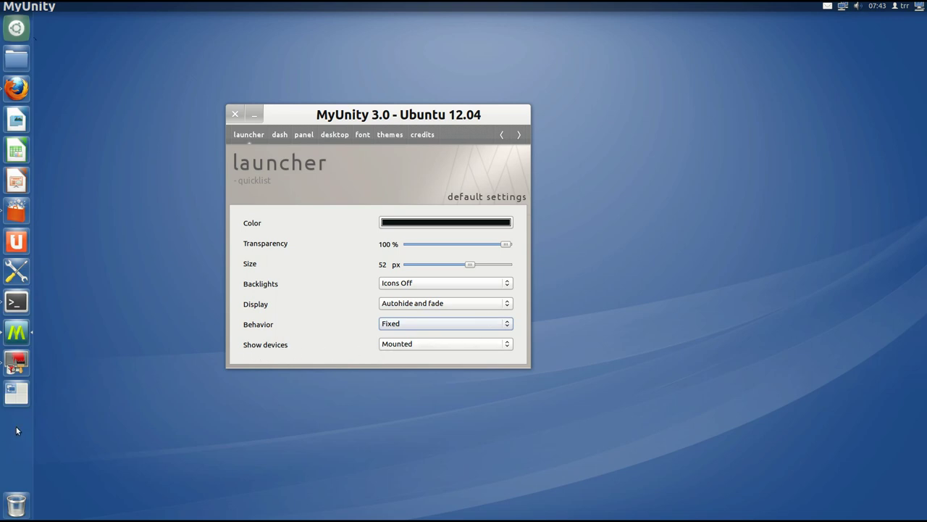
- Try showing devices in the launcher with Always and set the option back to Mounted
click(510, 346)
click(492, 334)
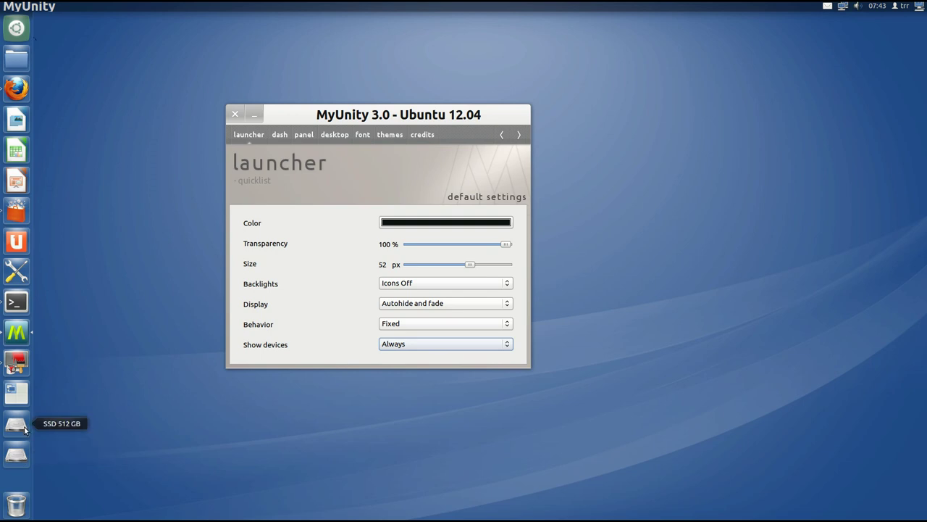
click(509, 345)
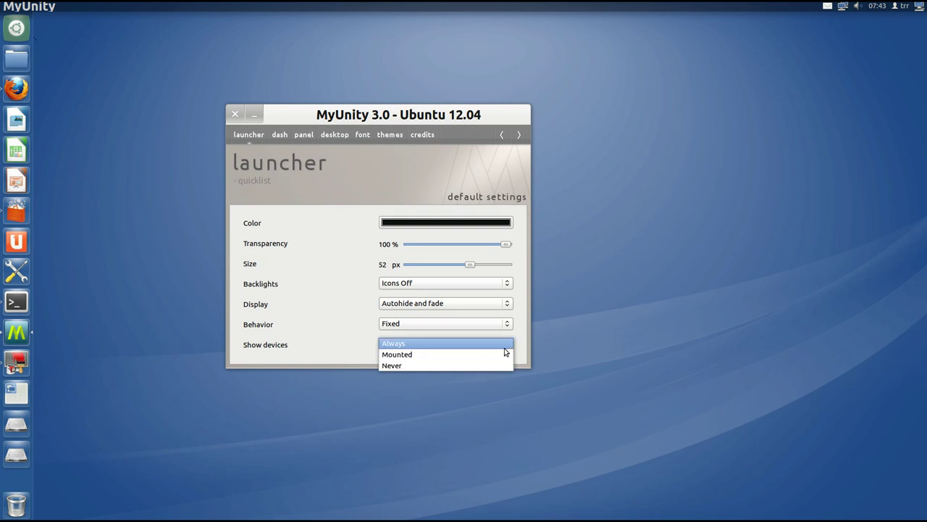
click(499, 355)
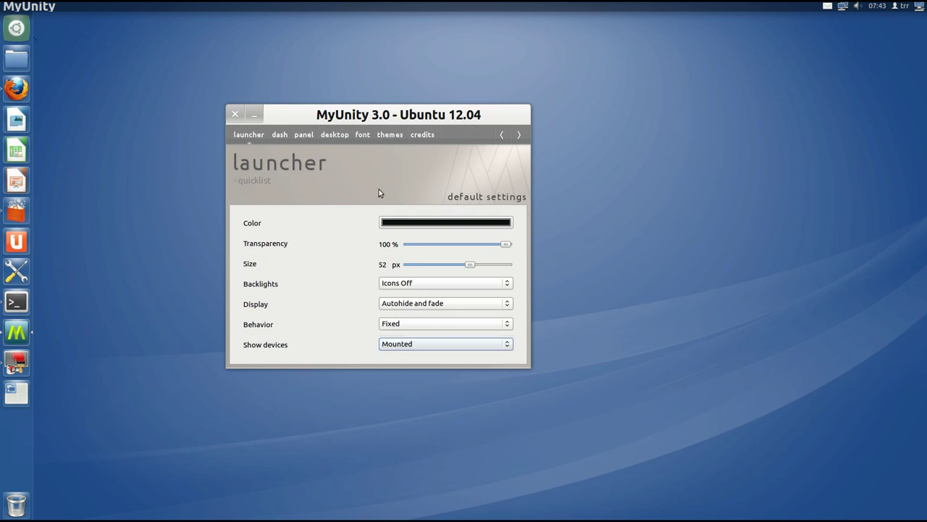
- Show the dash settings and preview the dash at its current size
click(279, 134)
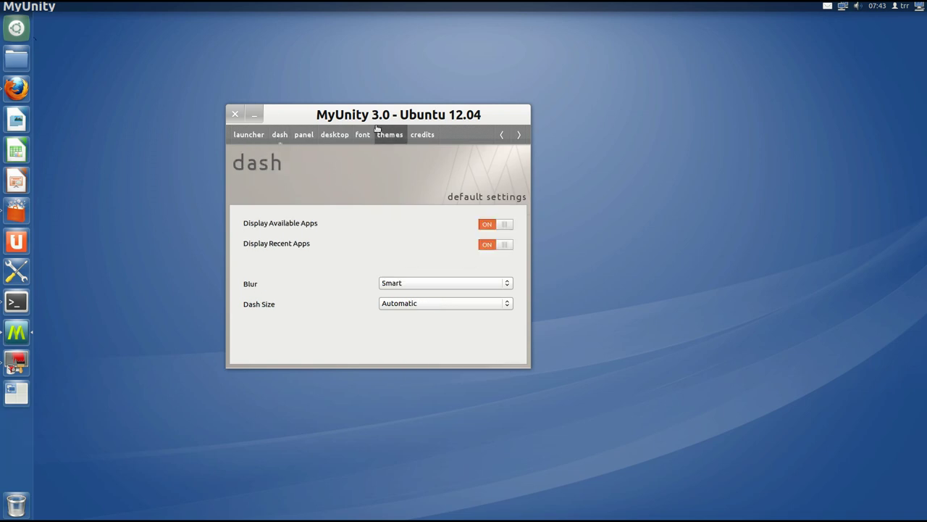
click(18, 28)
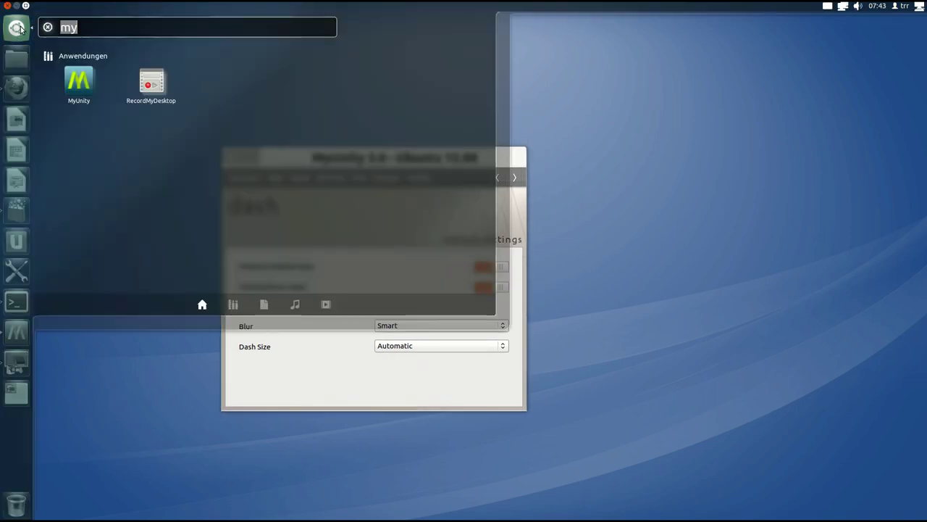
click(18, 28)
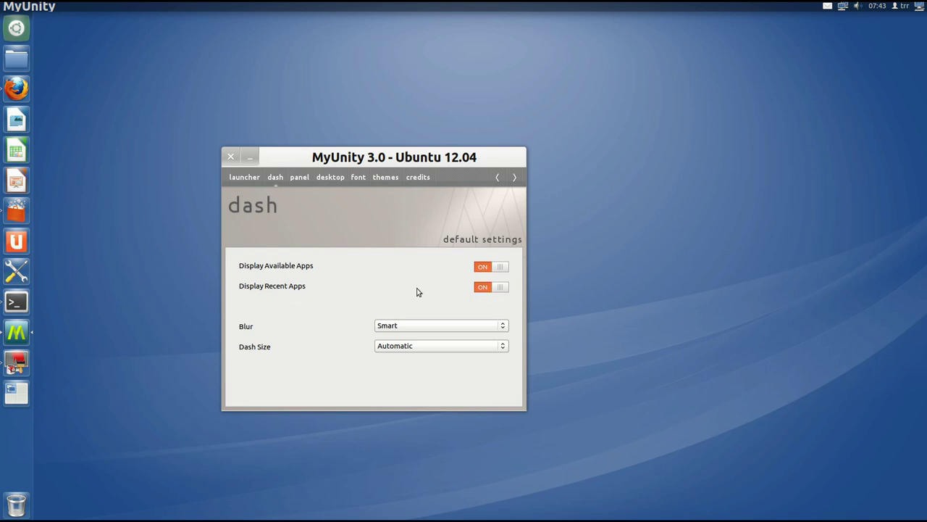
- Try turning off the display of recent and available apps in the dash, and switch both back on
click(499, 288)
click(486, 288)
click(499, 268)
click(481, 267)
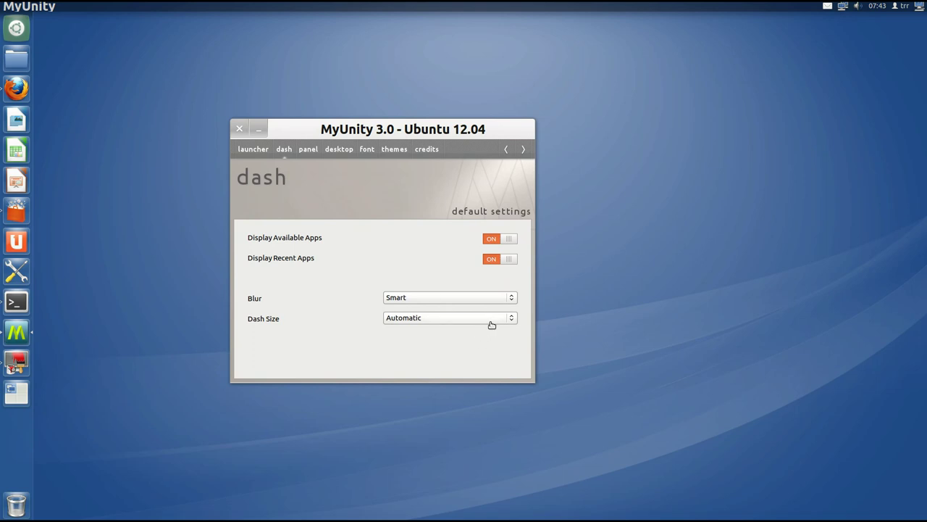
- Try the Netbook dash size and preview the dash with it
click(512, 320)
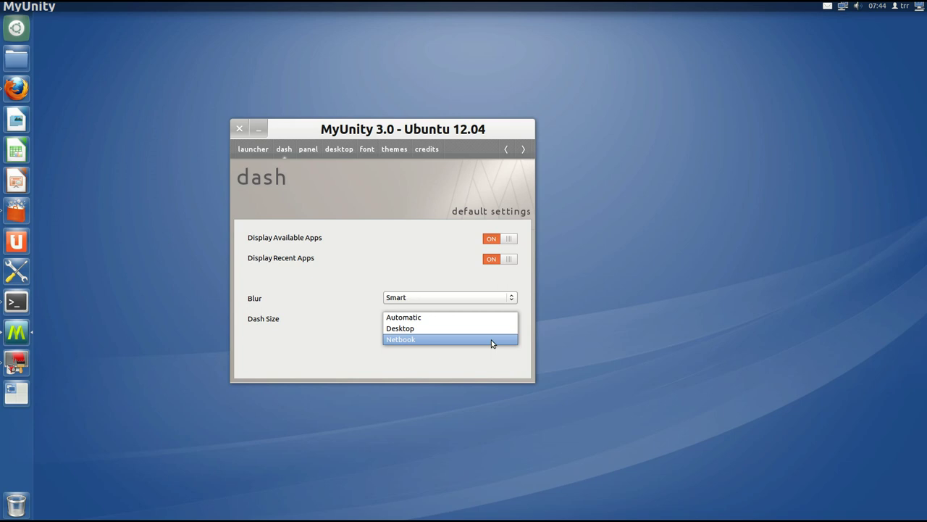
click(491, 341)
click(16, 29)
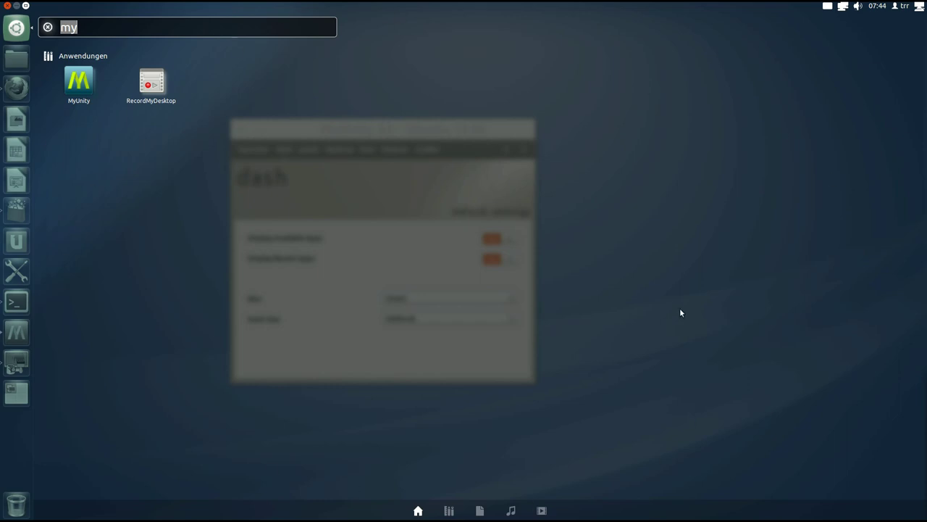
click(16, 29)
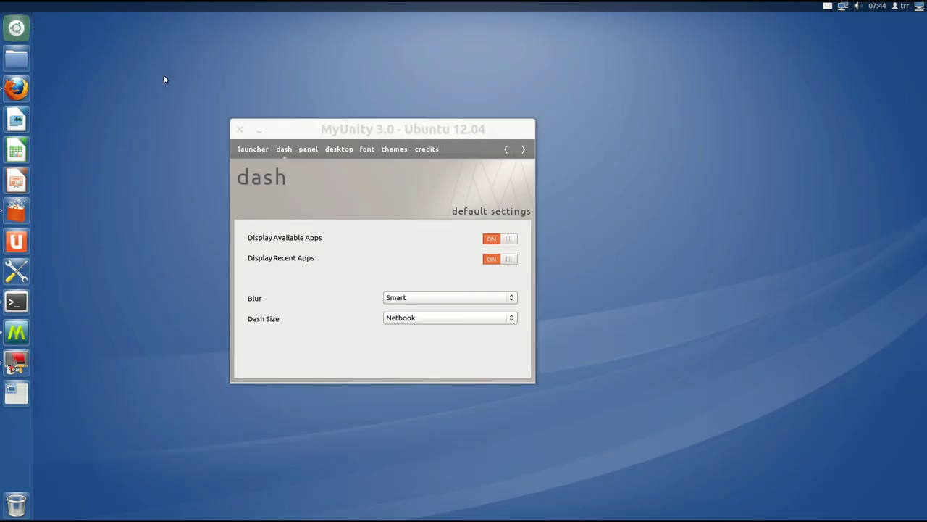
- Set the dash size to Desktop, preview the dash and close it again
click(512, 323)
click(487, 310)
click(17, 29)
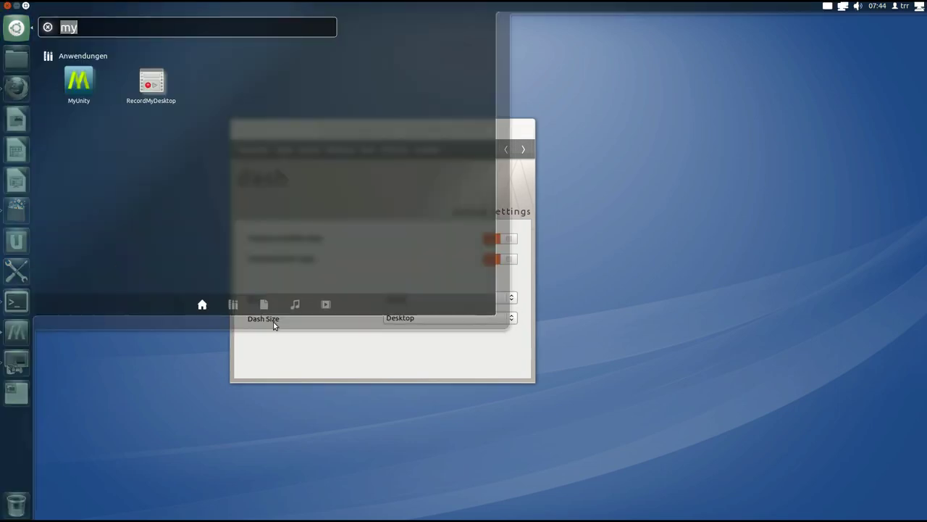
click(342, 357)
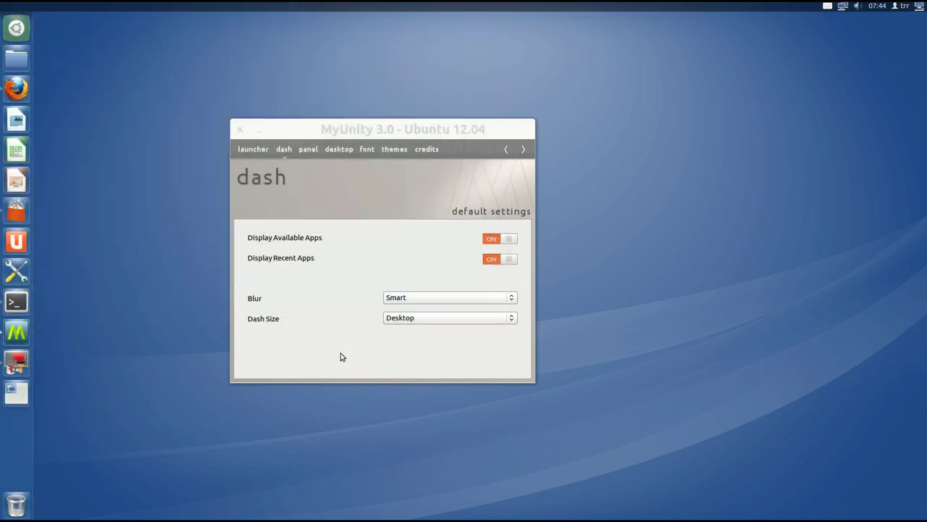
- Try a panel transparency of 0 %, set it to 100 %, and turn off Transparency Maximized Toggle
click(308, 148)
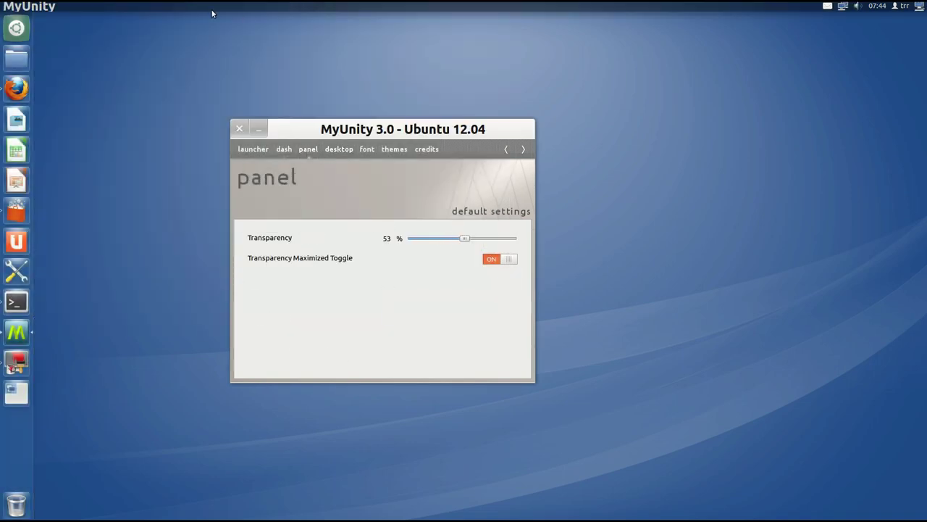
drag(465, 240, 410, 244)
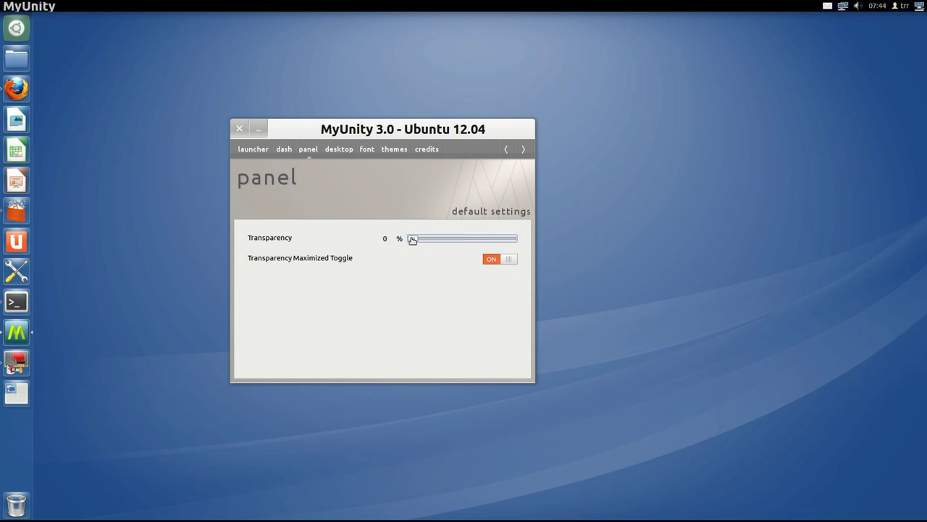
drag(412, 240, 533, 244)
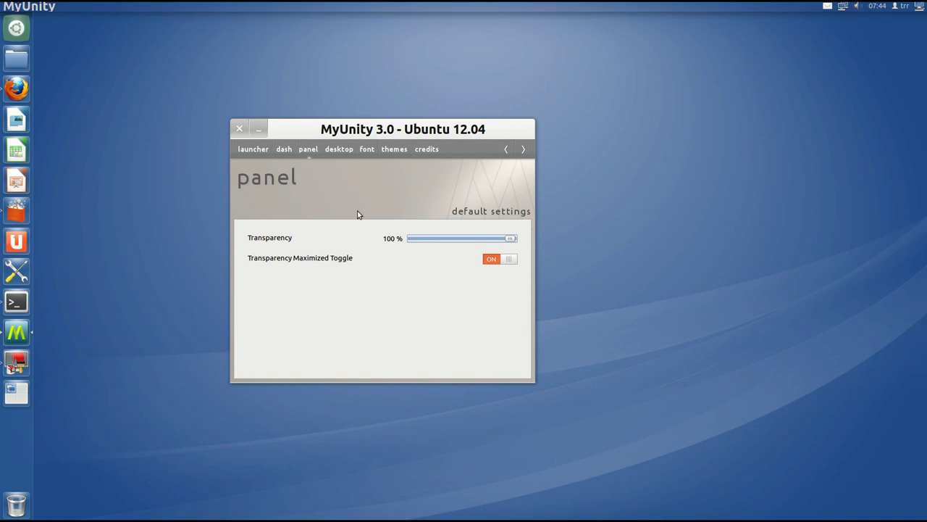
click(505, 261)
drag(353, 137, 346, 150)
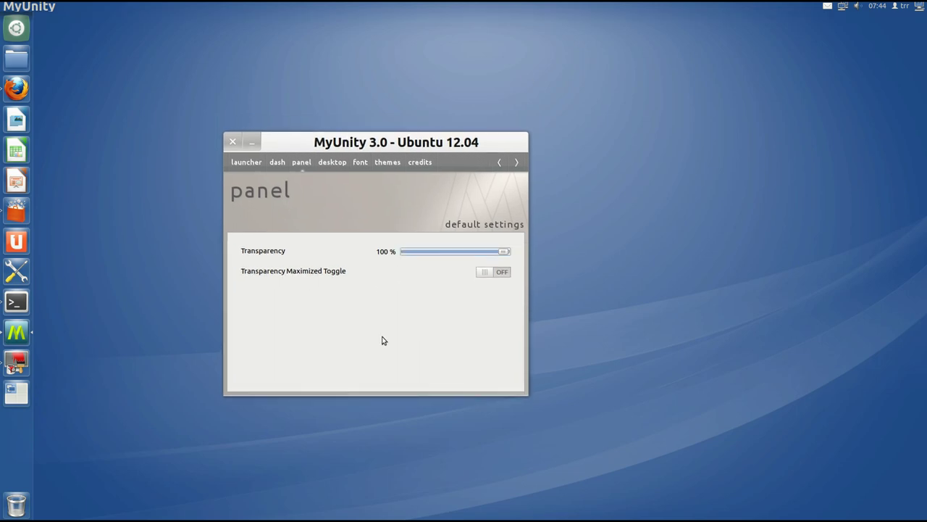
- Enable the home and trash icons in the desktop settings
click(332, 163)
drag(373, 142, 387, 90)
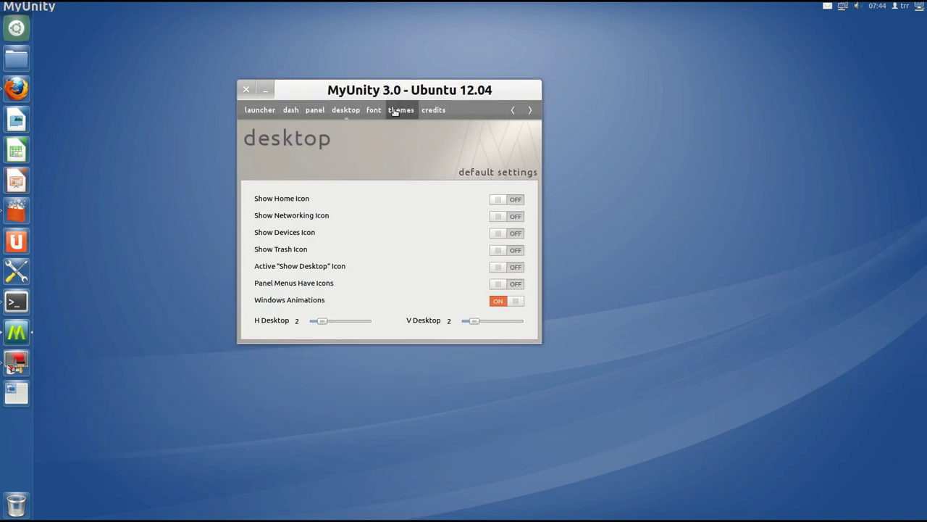
click(498, 202)
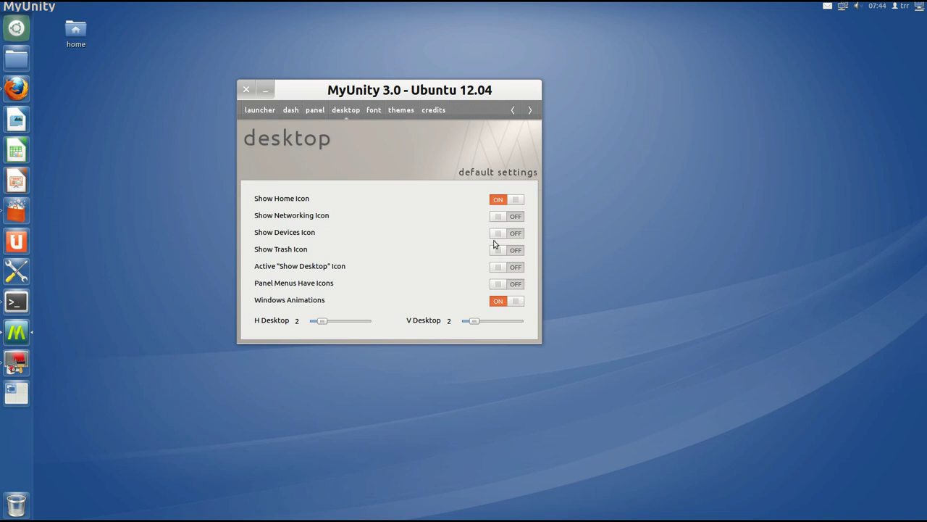
click(499, 250)
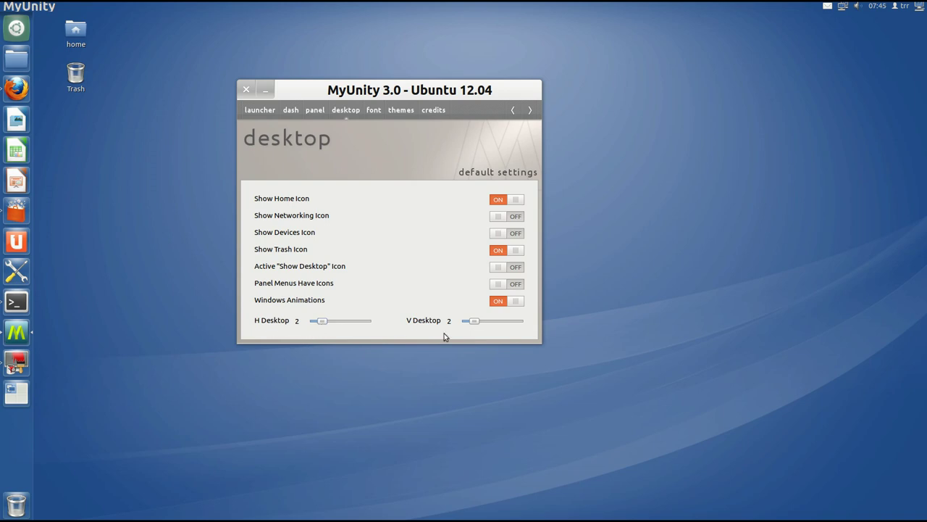
- View the workspace overview, set the horizontal desktops to 3 and check the overview again
click(16, 393)
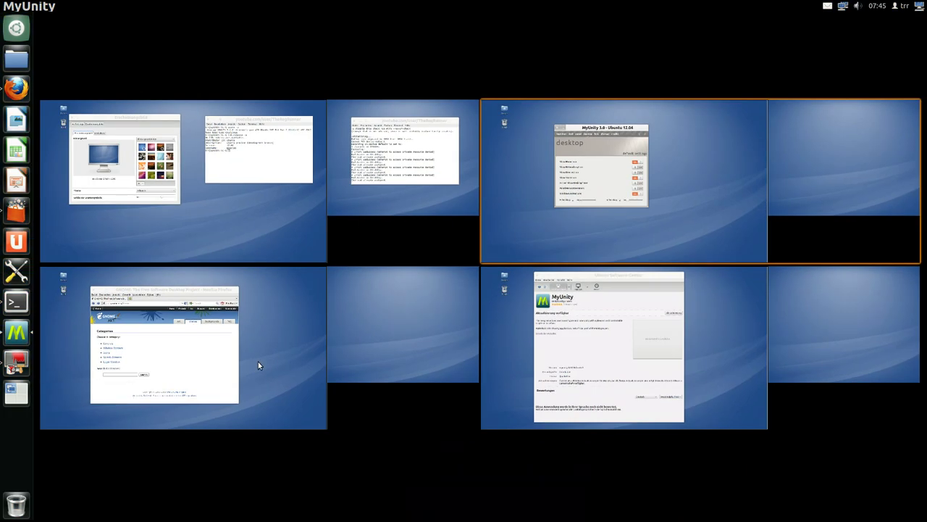
click(16, 392)
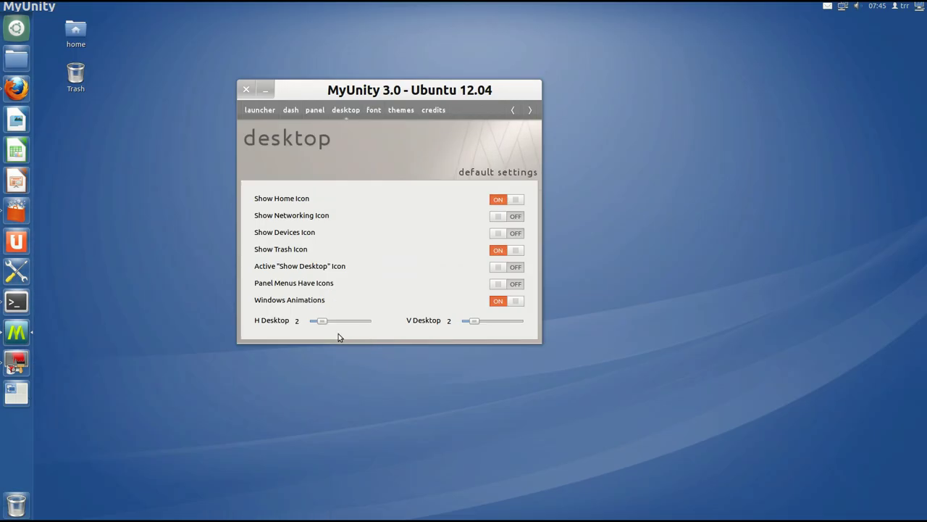
drag(324, 324, 331, 322)
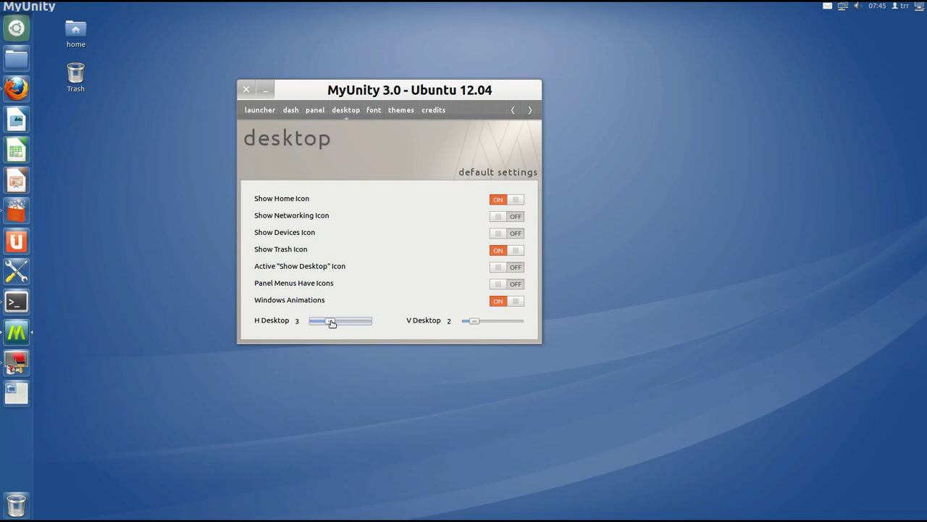
click(16, 392)
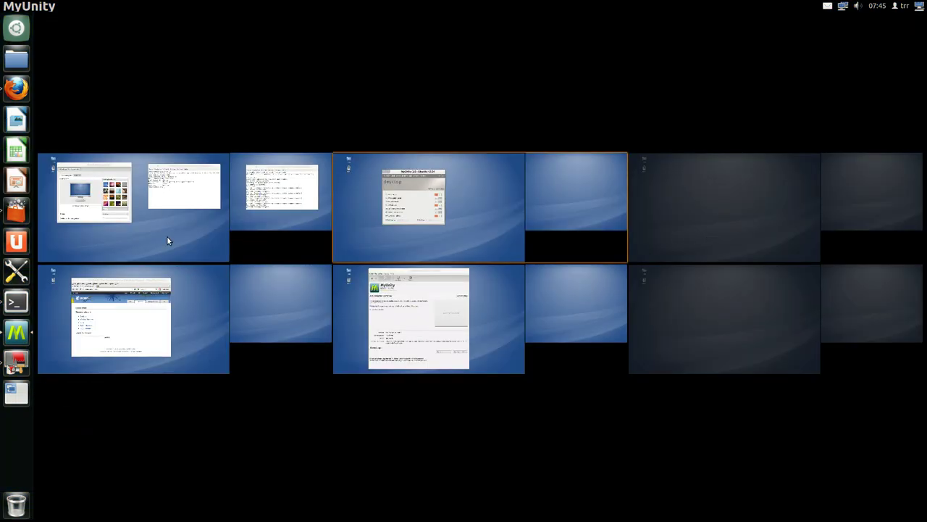
click(16, 392)
- Set the horizontal desktops to 4 and the vertical desktops to 1, and check the layout in the workspace overview
drag(330, 325, 337, 325)
drag(476, 325, 469, 325)
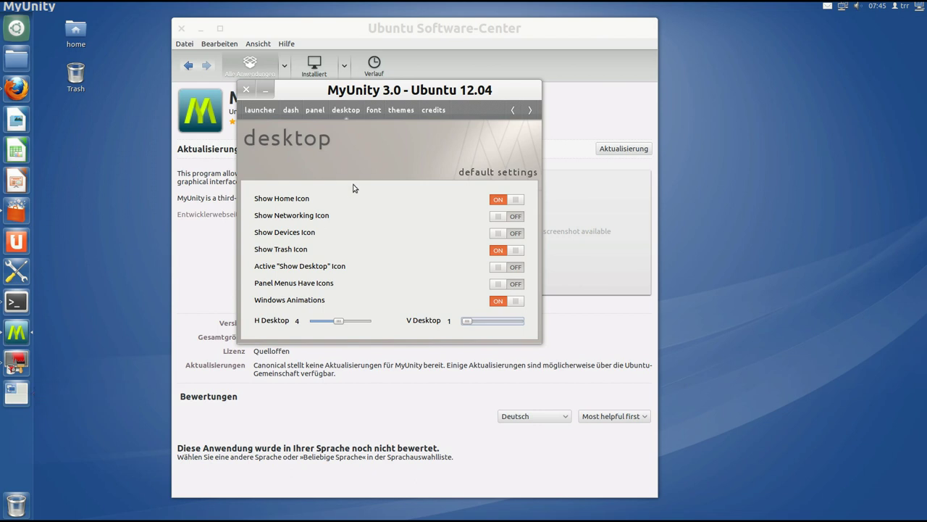
drag(412, 93, 421, 140)
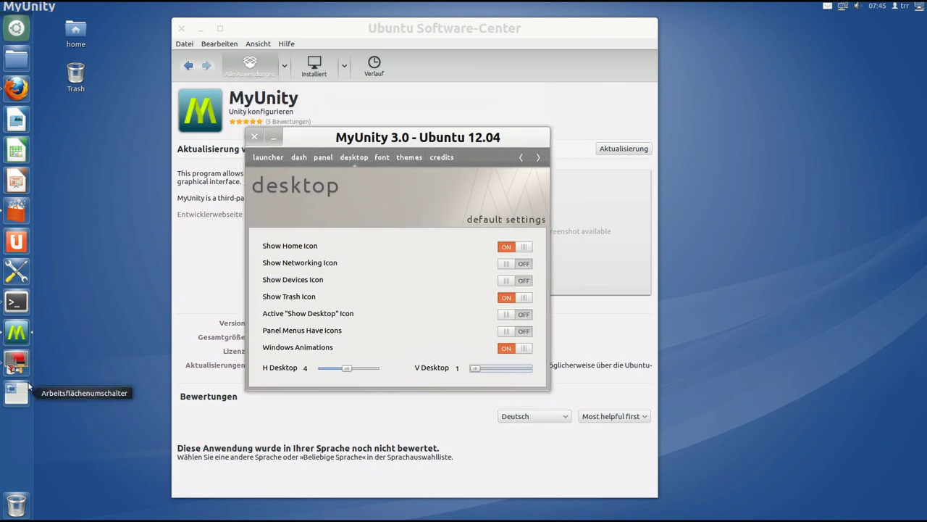
click(16, 362)
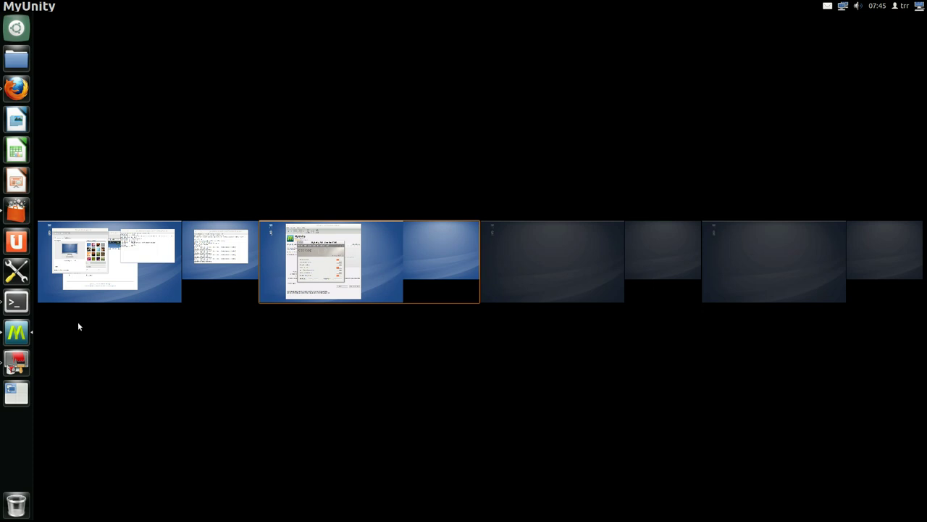
click(375, 260)
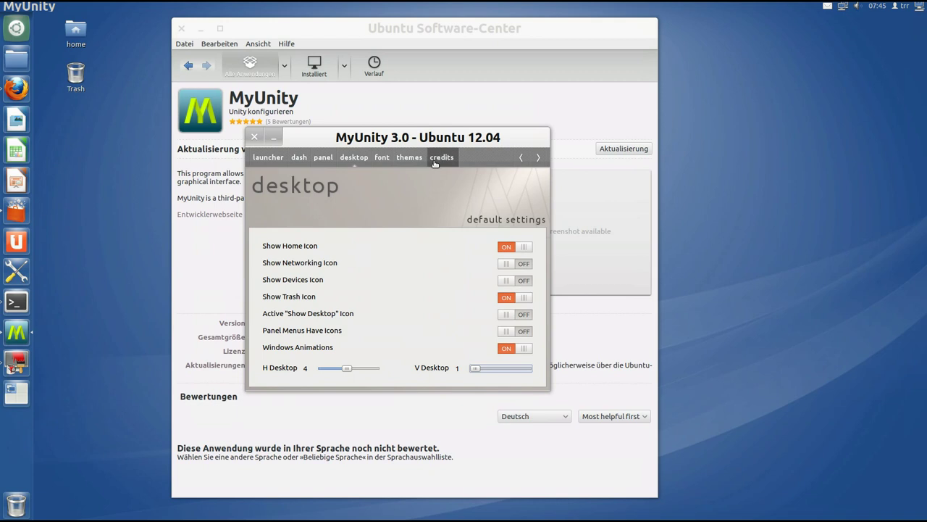
- Minimize the Ubuntu Software-Center window and reposition the MyUnity window on the cleared desktop
click(243, 33)
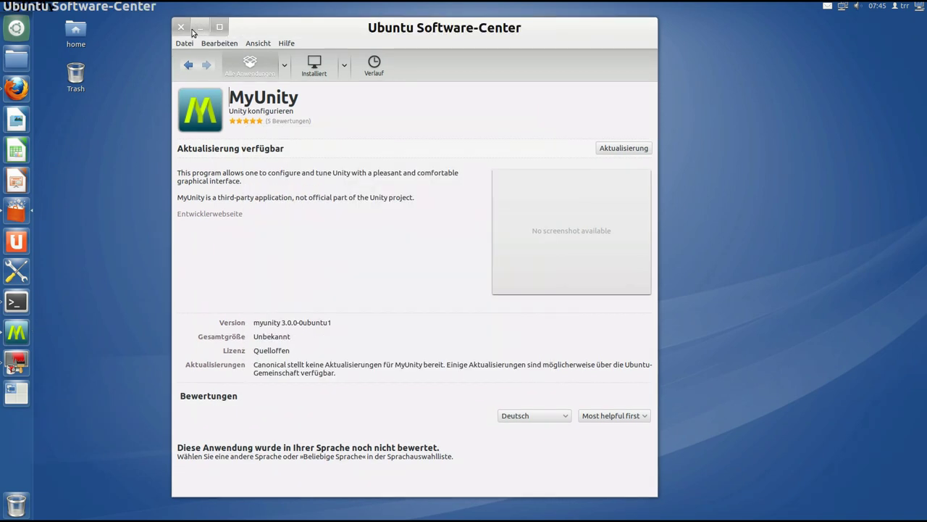
click(200, 30)
drag(390, 201, 361, 174)
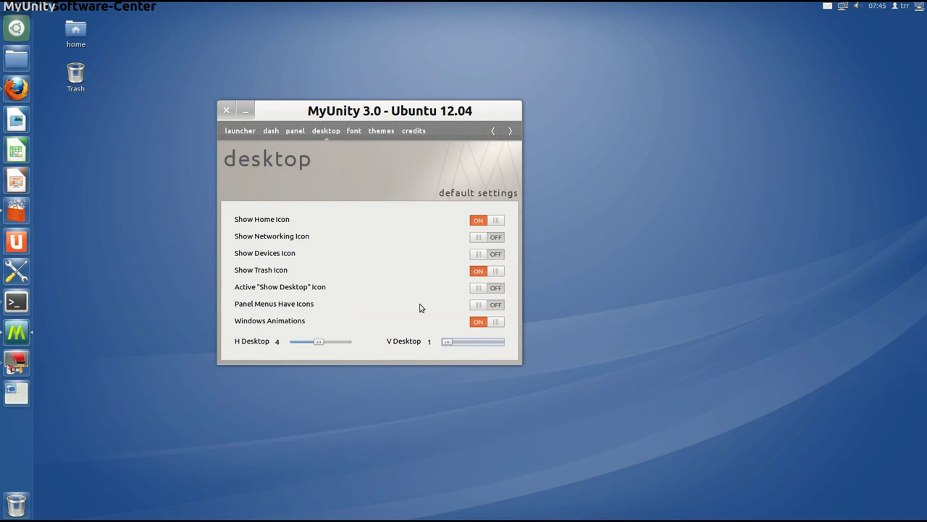
- Try an absolute size of 16 for the window title font without applying it
click(354, 132)
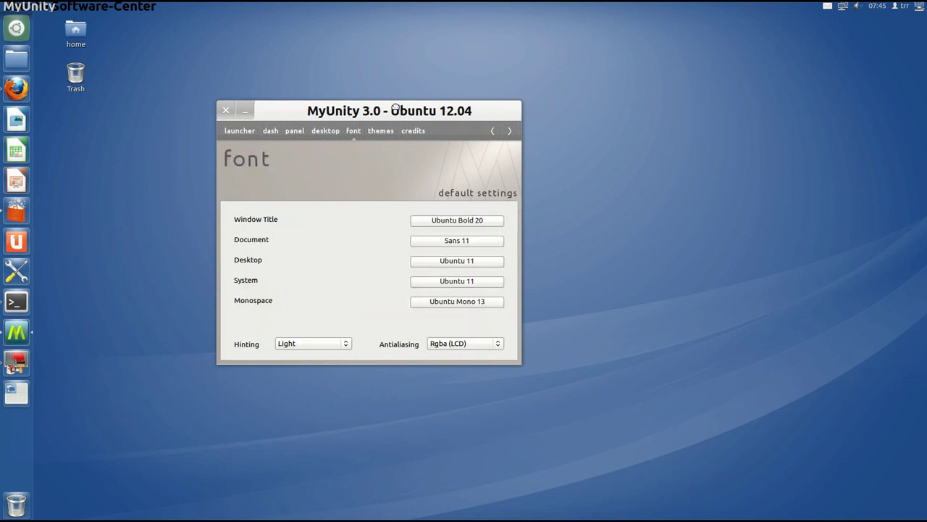
drag(398, 118, 388, 145)
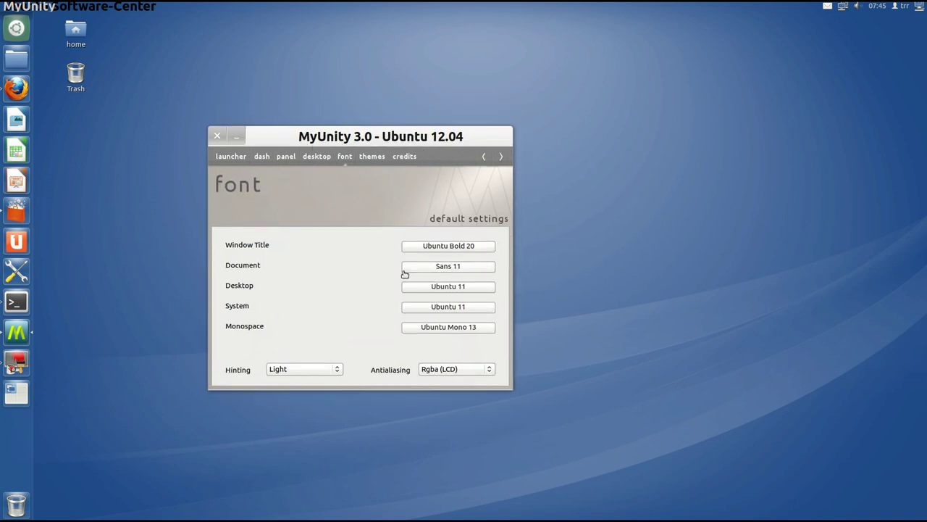
click(449, 247)
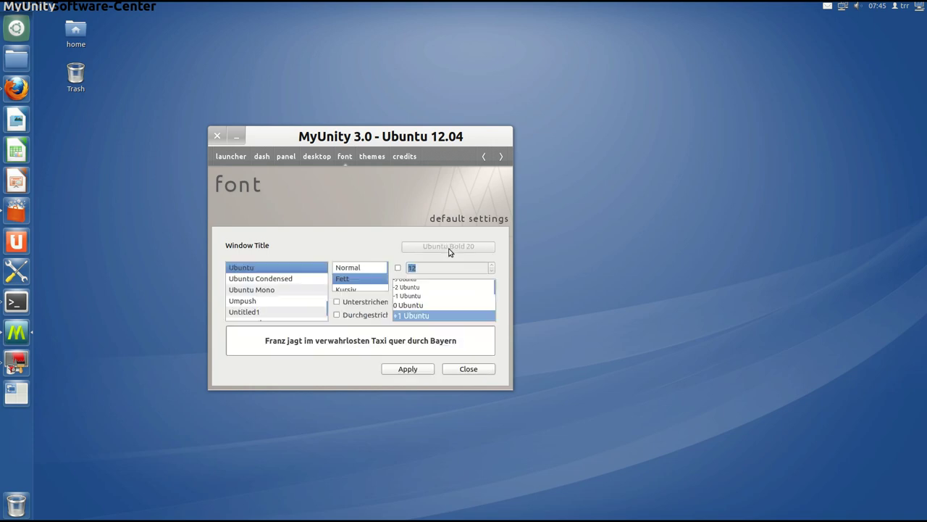
click(398, 267)
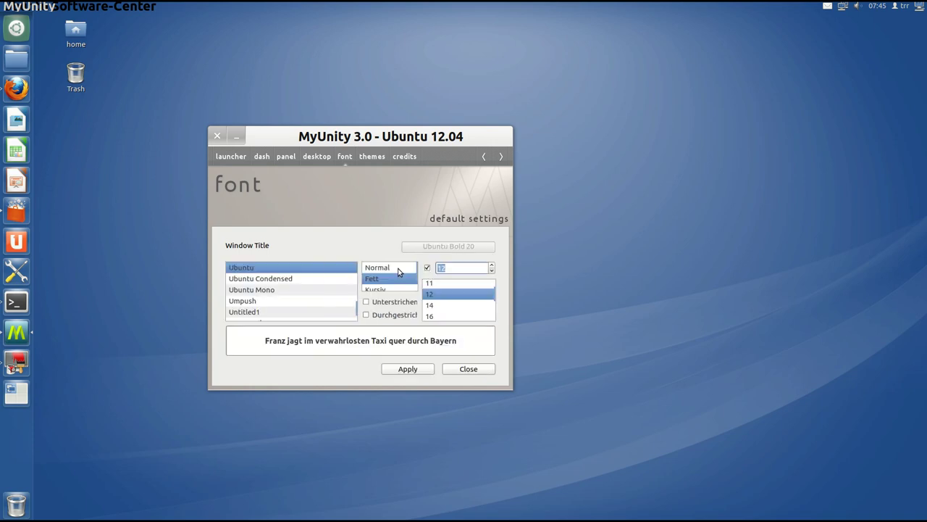
scroll(437, 307, down, 3)
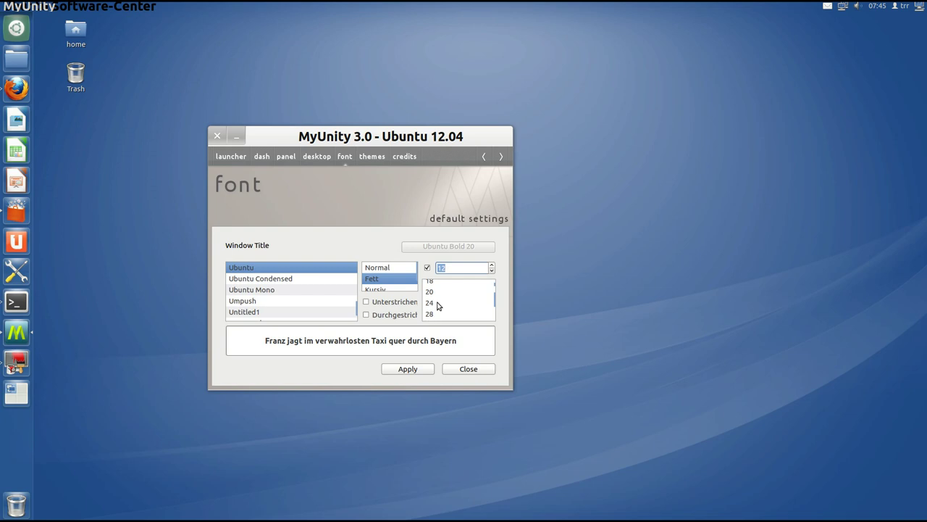
click(431, 288)
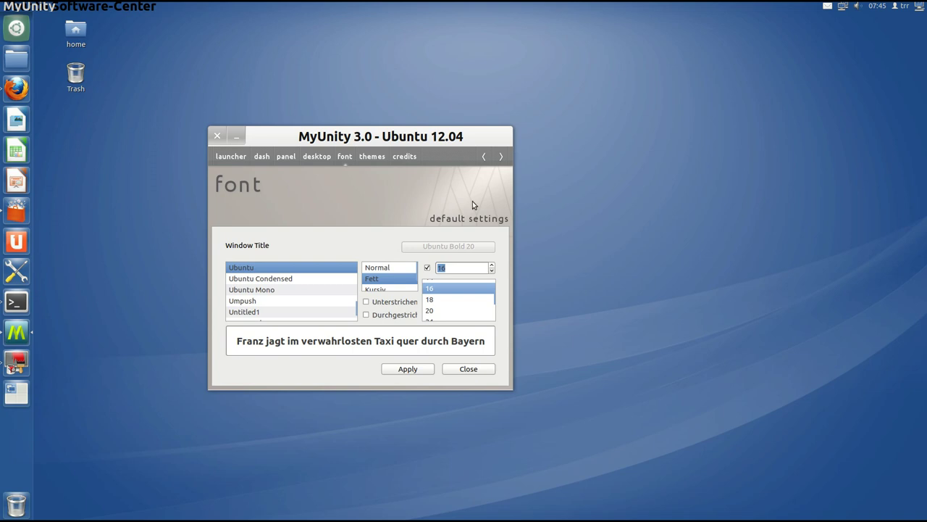
- Open the theme settings, reposition the MyUnity window higher on the desktop and select the Adwaita theme
click(371, 158)
drag(395, 139, 432, 78)
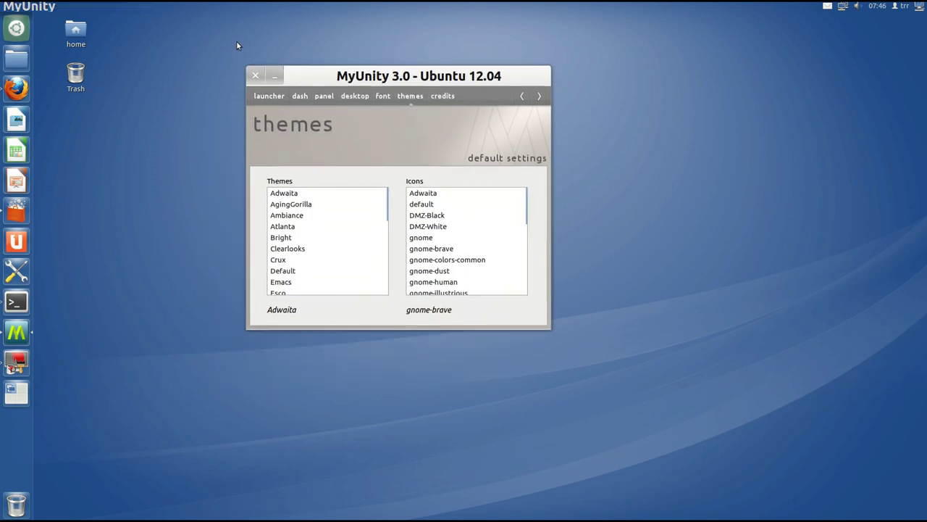
click(284, 194)
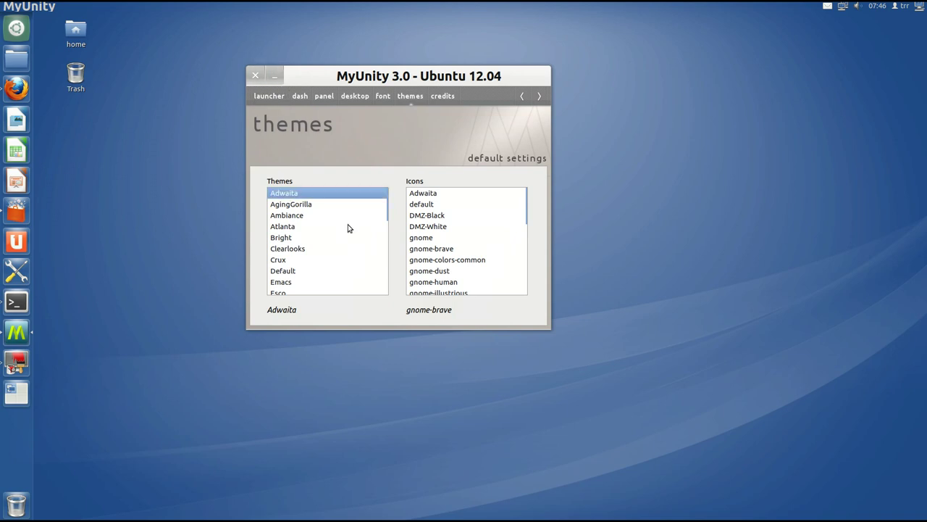
- Try the Shiki-Brave theme, followed by the Radiance theme
scroll(347, 228, down, 3)
scroll(348, 229, down, 2)
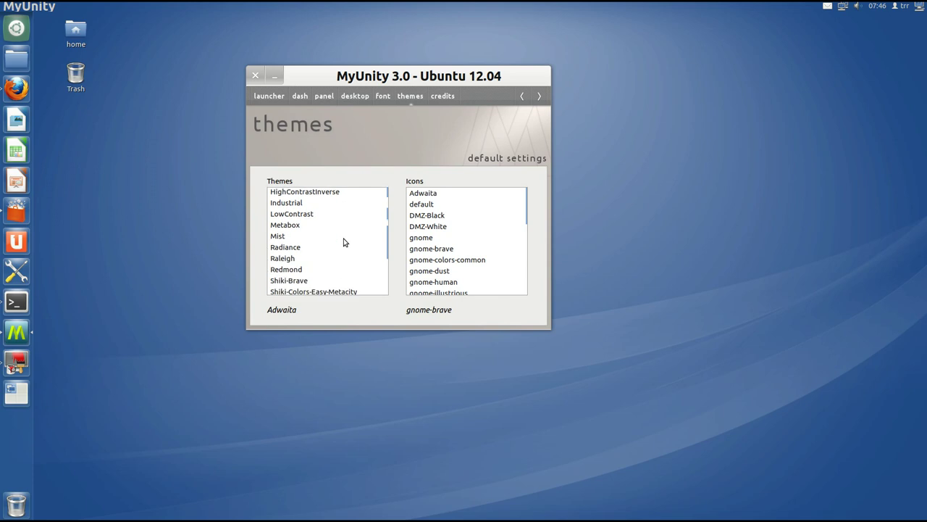
scroll(344, 242, down, 1)
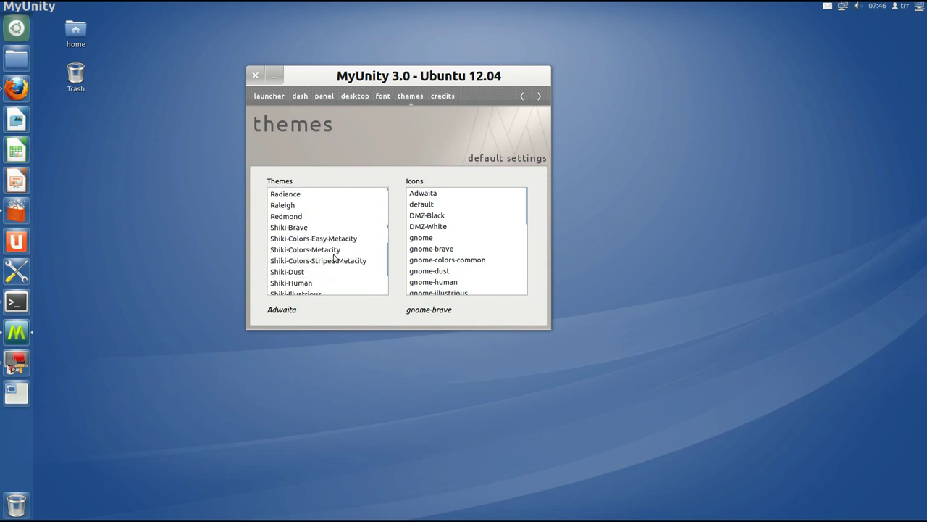
click(294, 229)
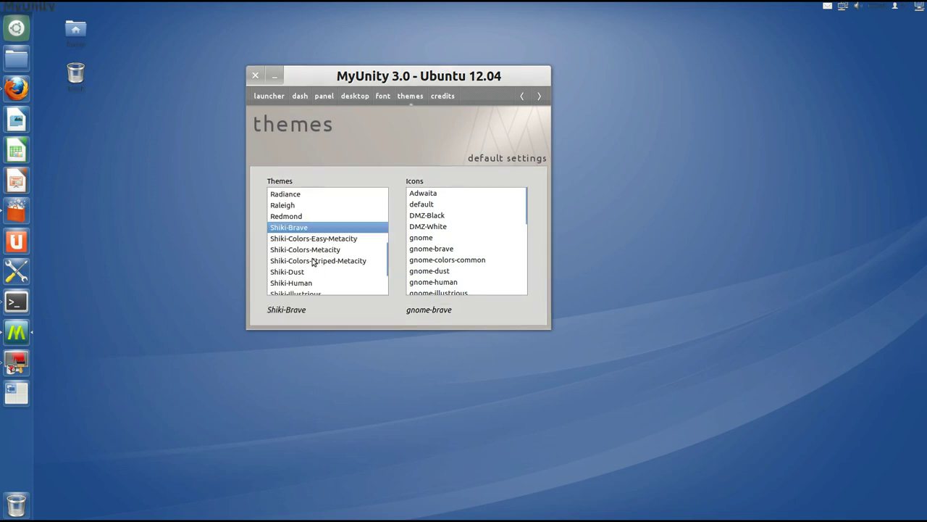
scroll(309, 268, up, 1)
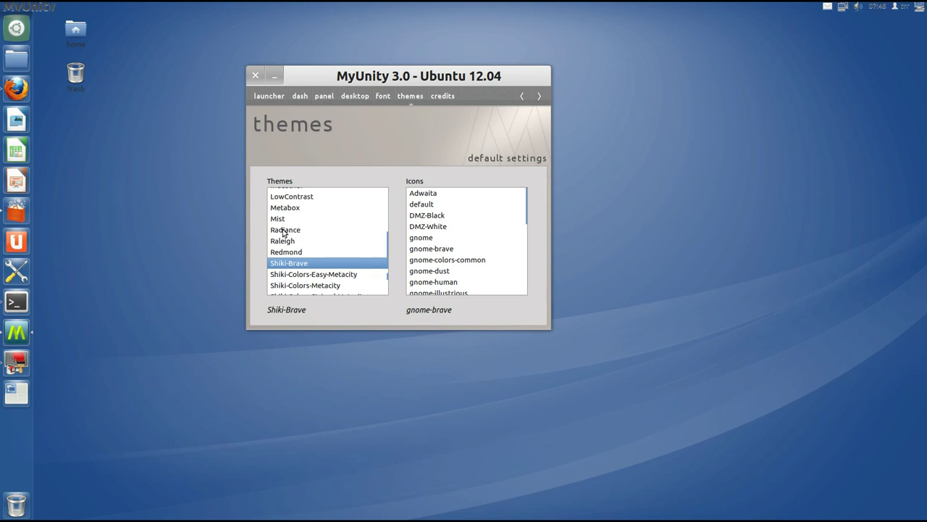
click(284, 230)
- Apply the AgingGorilla theme
scroll(345, 236, up, 3)
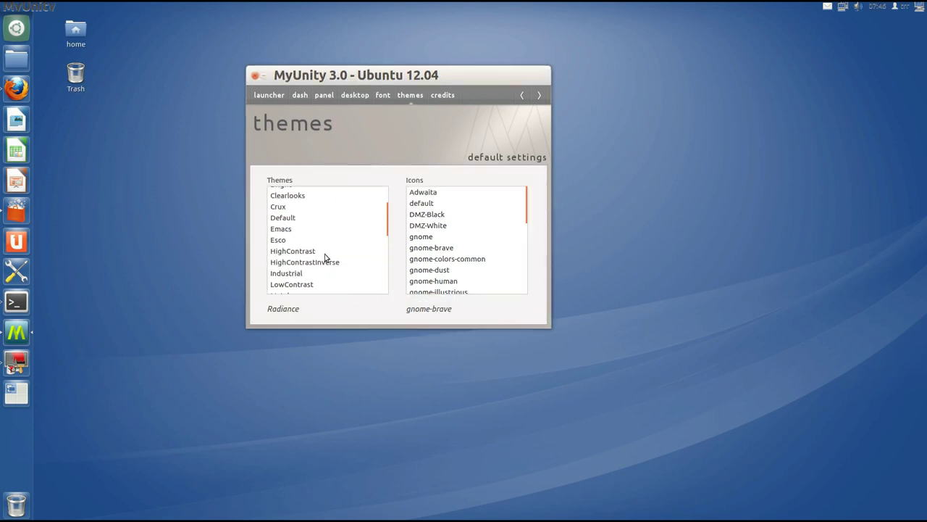
scroll(307, 240, up, 2)
click(294, 206)
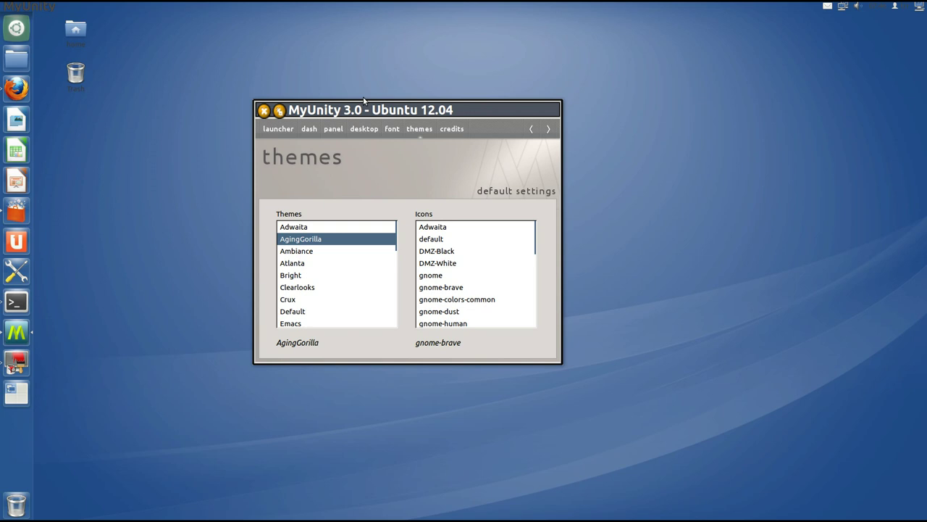
- Open the home folder from the desktop and arrange its window side by side with the MyUnity window
double_click(76, 29)
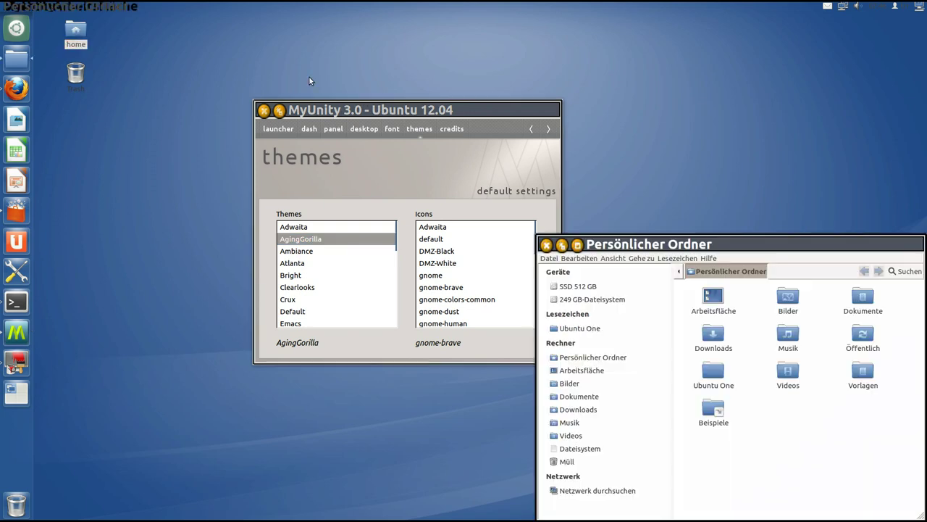
drag(471, 116, 335, 118)
drag(692, 244, 639, 95)
drag(353, 113, 368, 87)
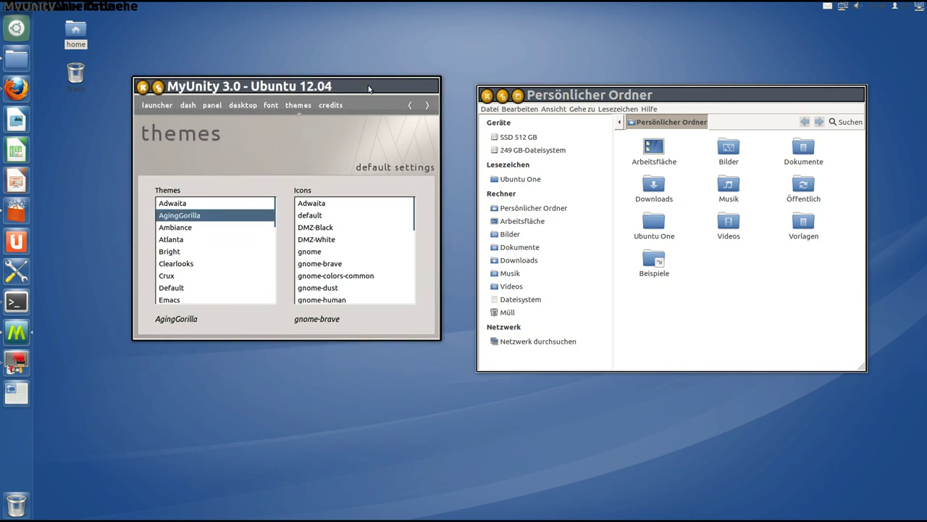
- Browse the available icon sets and apply gnome-human
scroll(403, 258, down, 2)
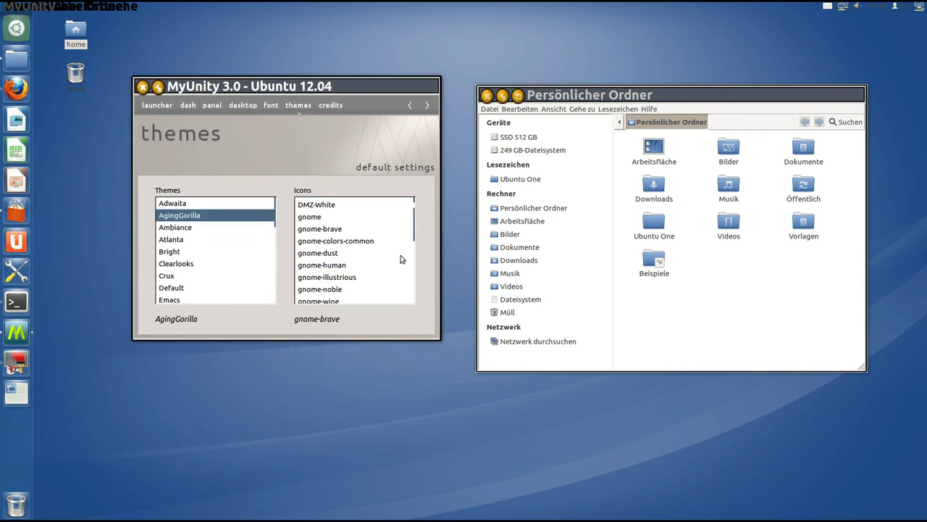
scroll(403, 259, up, 2)
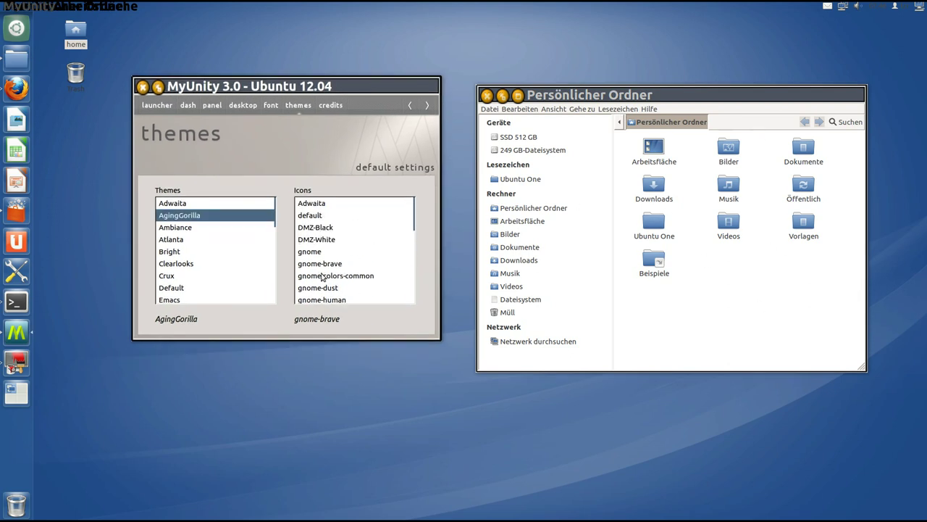
scroll(355, 264, down, 10)
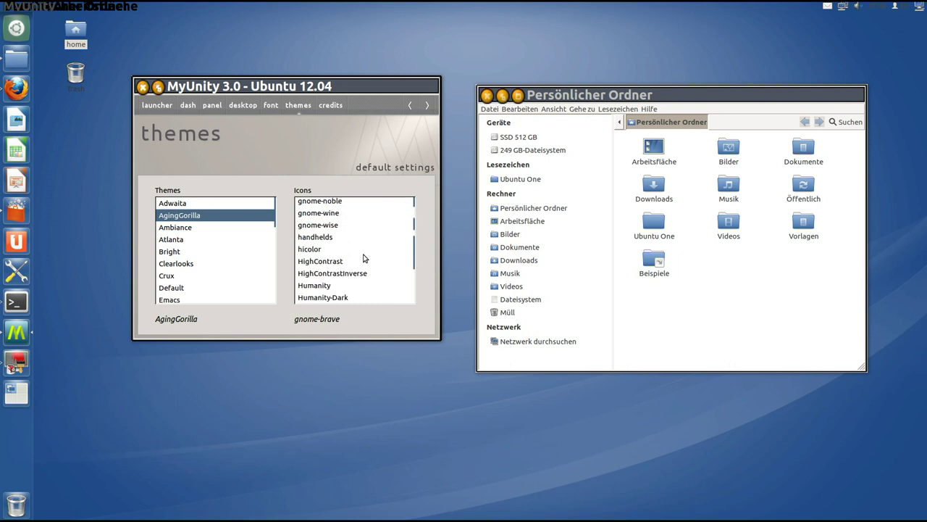
scroll(364, 259, down, 3)
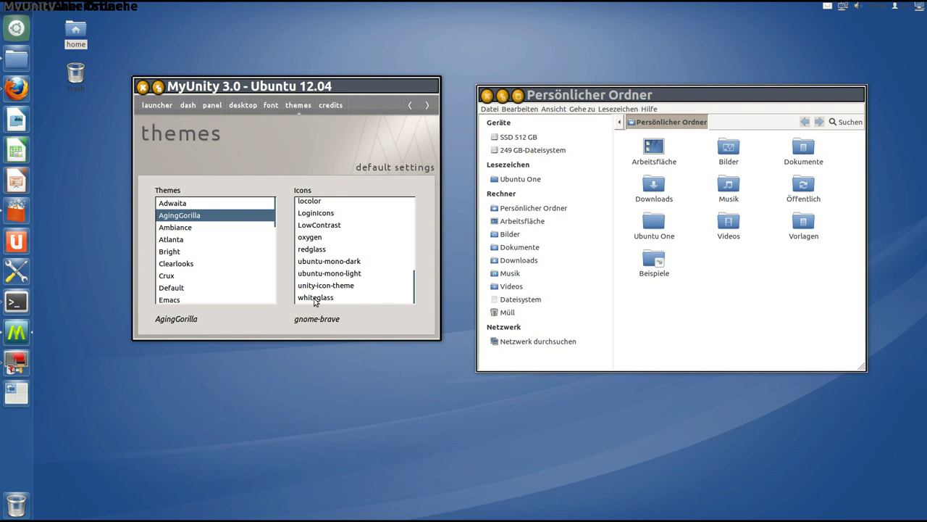
scroll(362, 254, up, 4)
scroll(376, 254, up, 1)
click(330, 246)
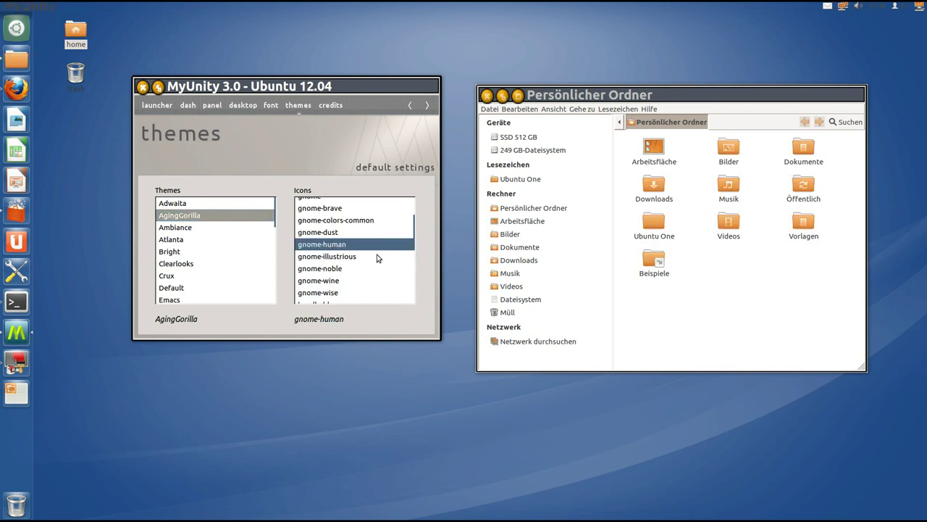
- Look through the icon sets and try ubuntu-mono-dark, followed by ubuntu-mono-light
scroll(376, 254, up, 1)
scroll(376, 255, up, 1)
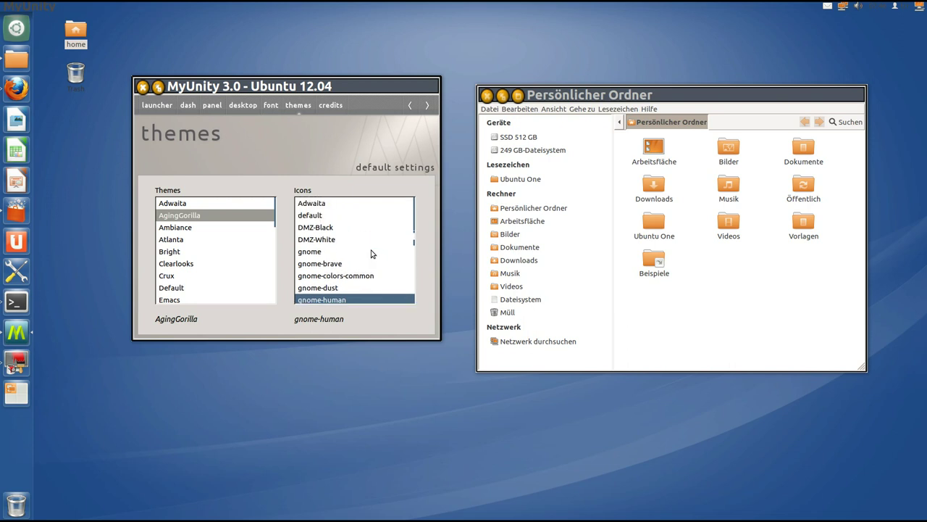
scroll(373, 254, down, 2)
scroll(373, 253, up, 1)
scroll(372, 253, down, 2)
scroll(379, 268, down, 1)
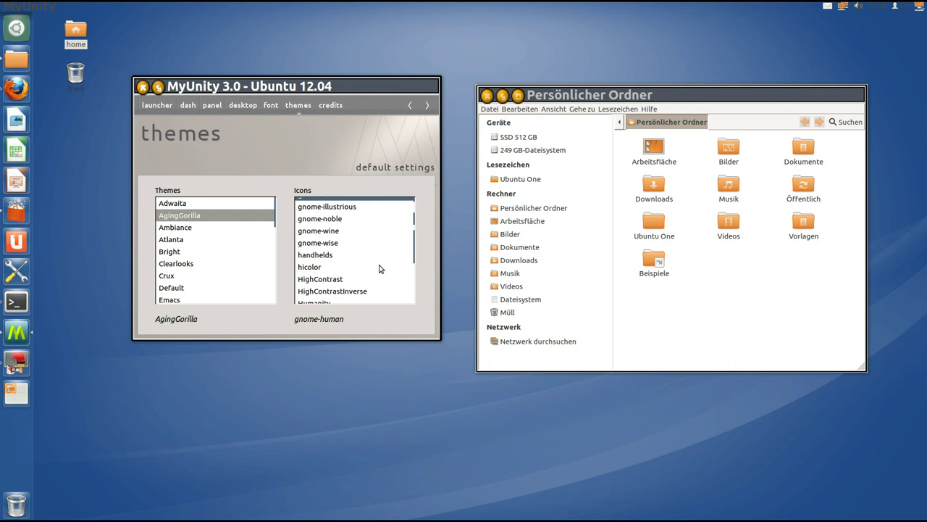
scroll(382, 268, down, 2)
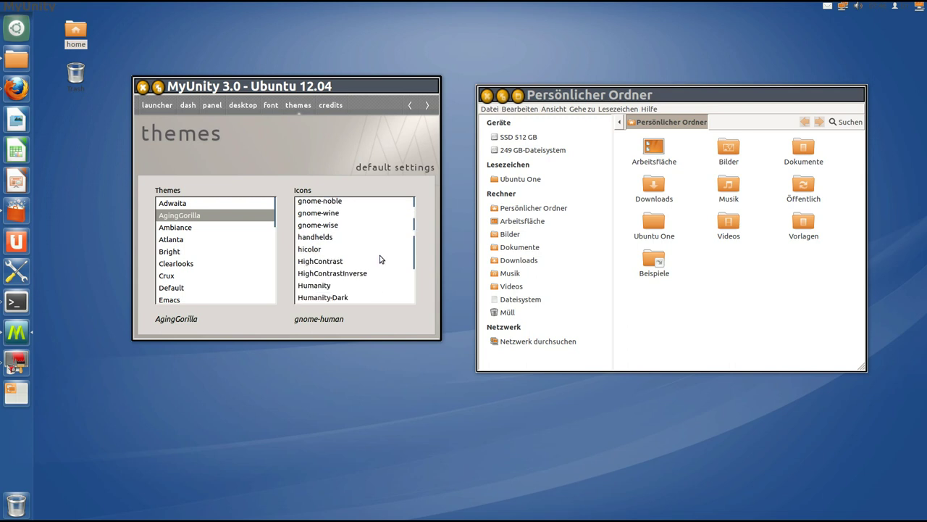
scroll(368, 259, down, 1)
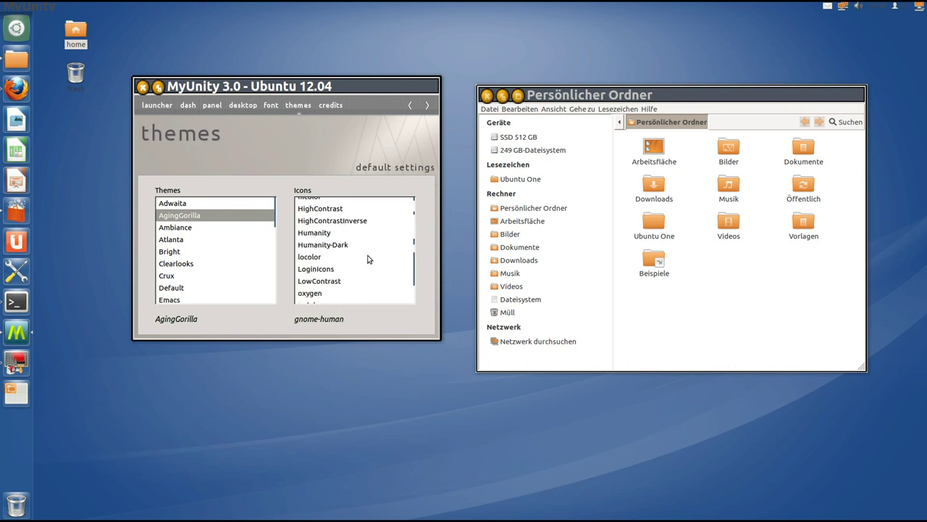
scroll(379, 259, down, 1)
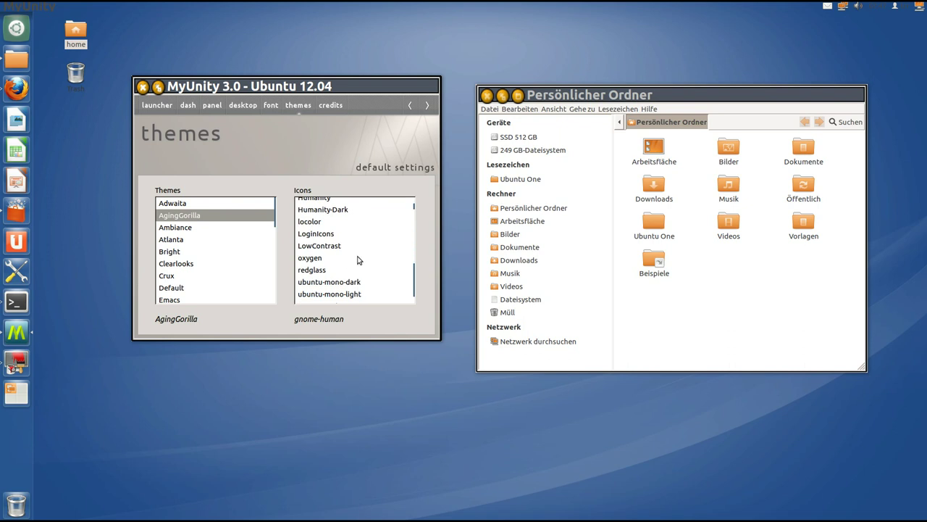
scroll(361, 254, up, 1)
scroll(361, 252, down, 2)
click(347, 262)
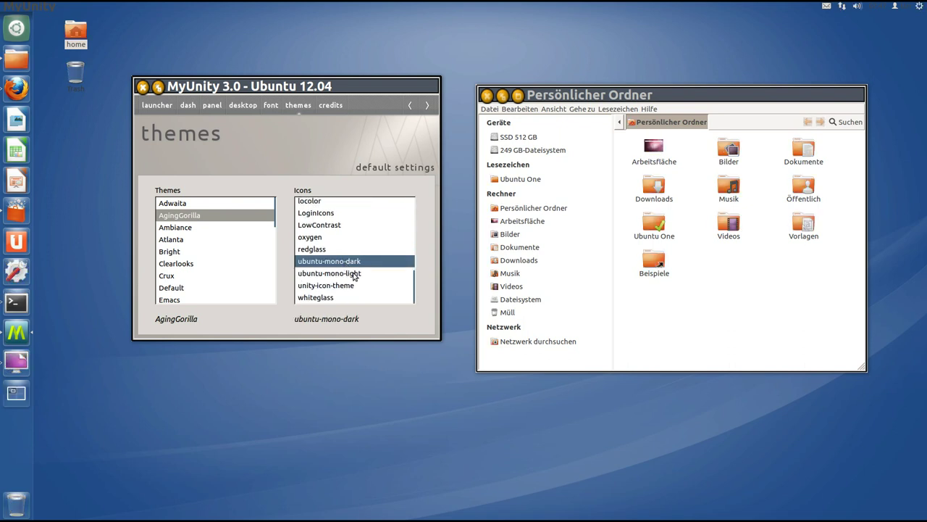
click(355, 273)
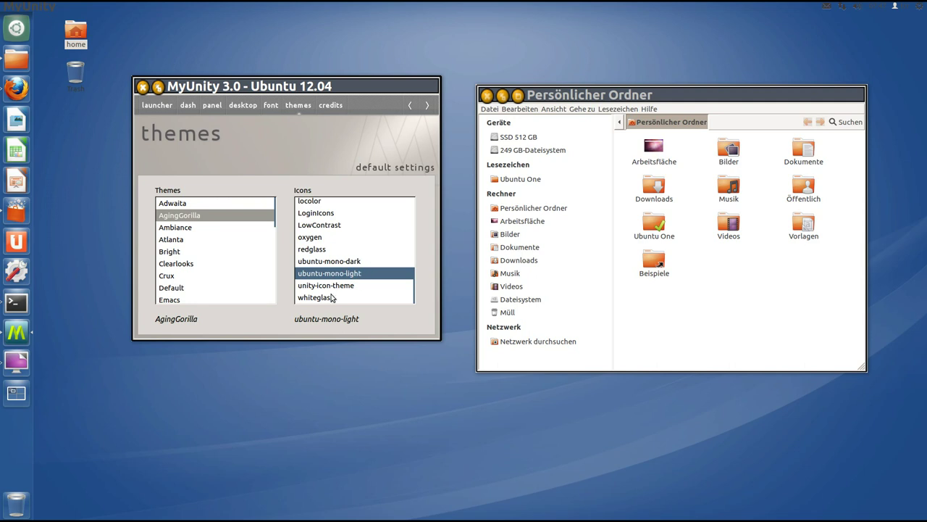
- Apply the locolor icon set and switch the theme back to Adwaita
scroll(323, 261, up, 2)
click(317, 273)
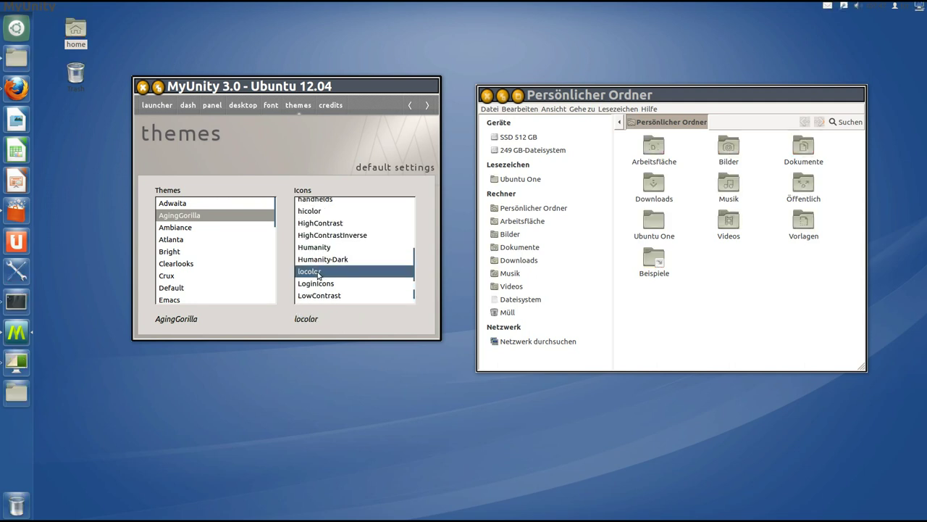
scroll(368, 247, up, 2)
scroll(371, 246, up, 3)
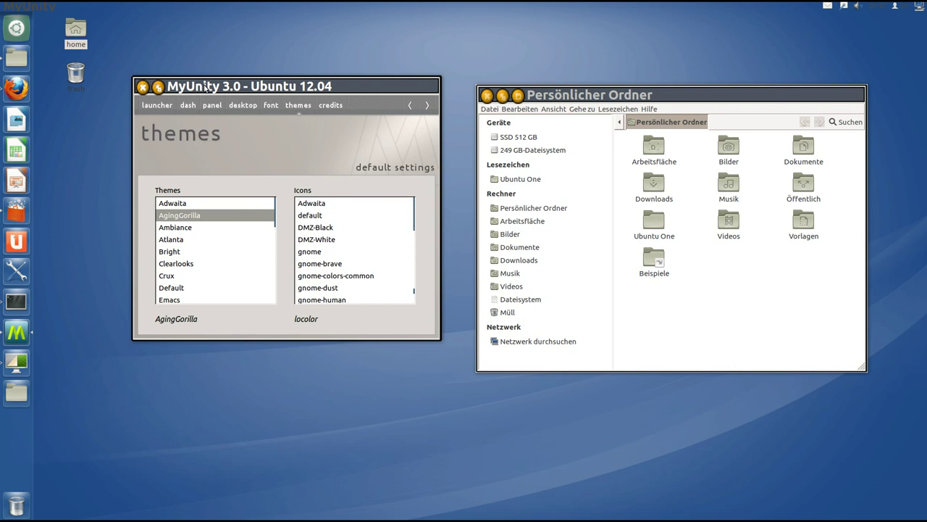
click(181, 205)
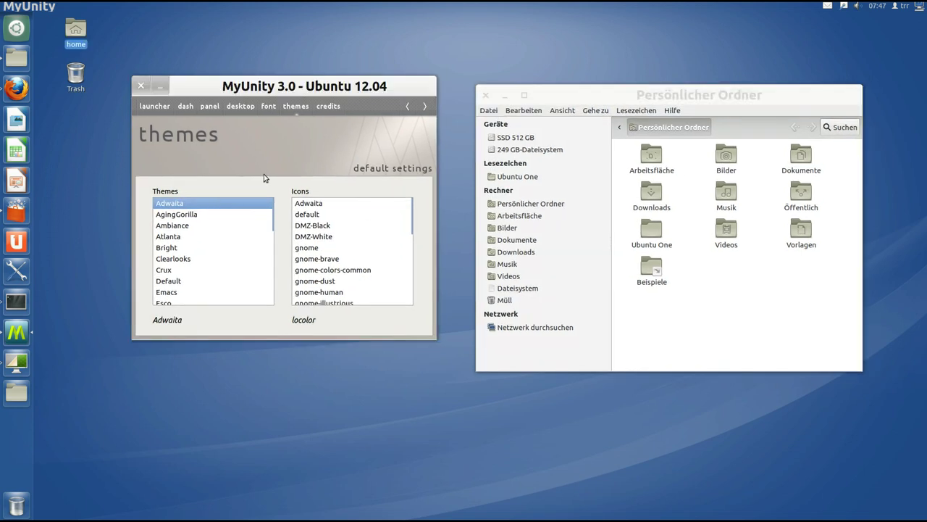
- Close the home folder window and move the MyUnity window toward the middle of the desktop
click(563, 97)
click(485, 95)
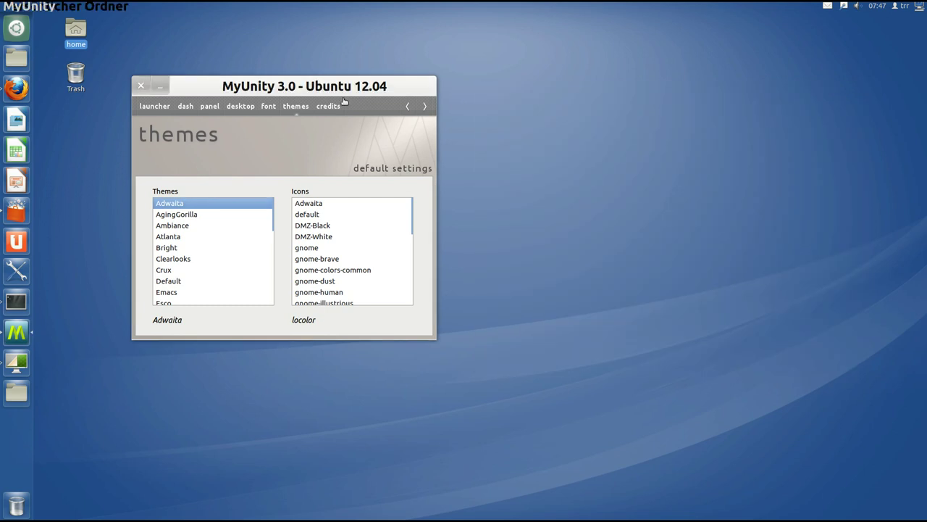
drag(305, 87, 384, 105)
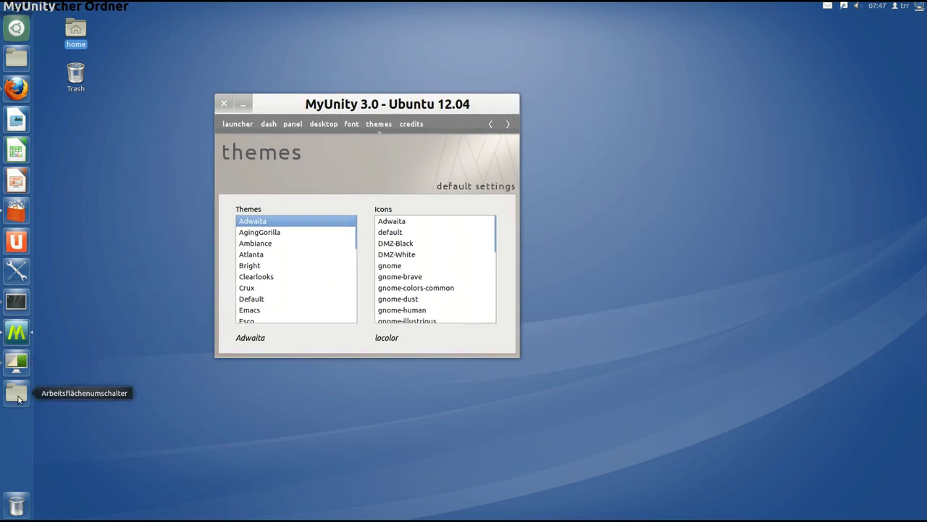
- Switch to the first workspace through the workspace overview and bring the terminal window into focus
click(17, 395)
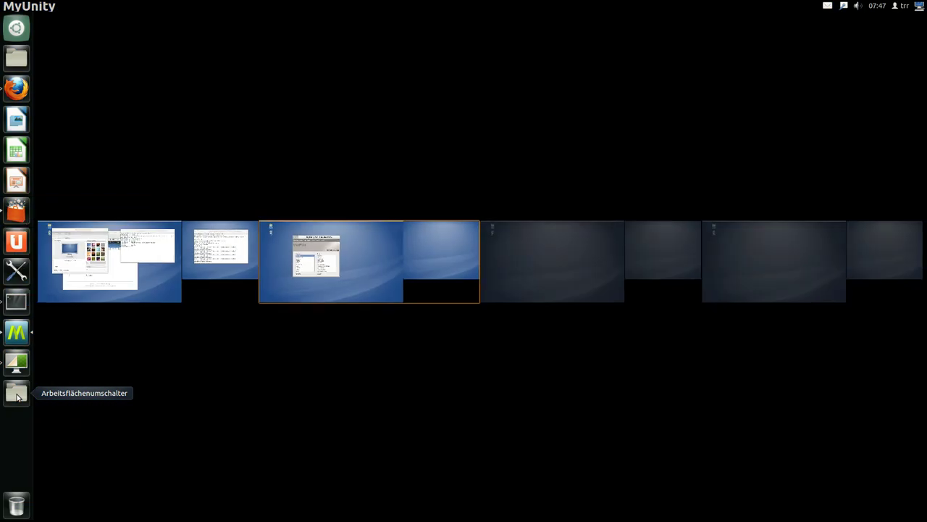
click(157, 293)
click(667, 173)
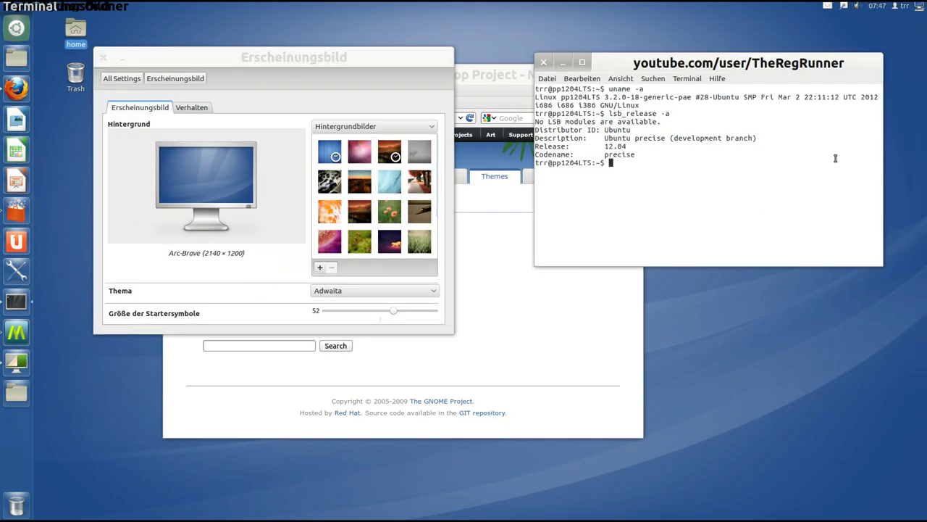